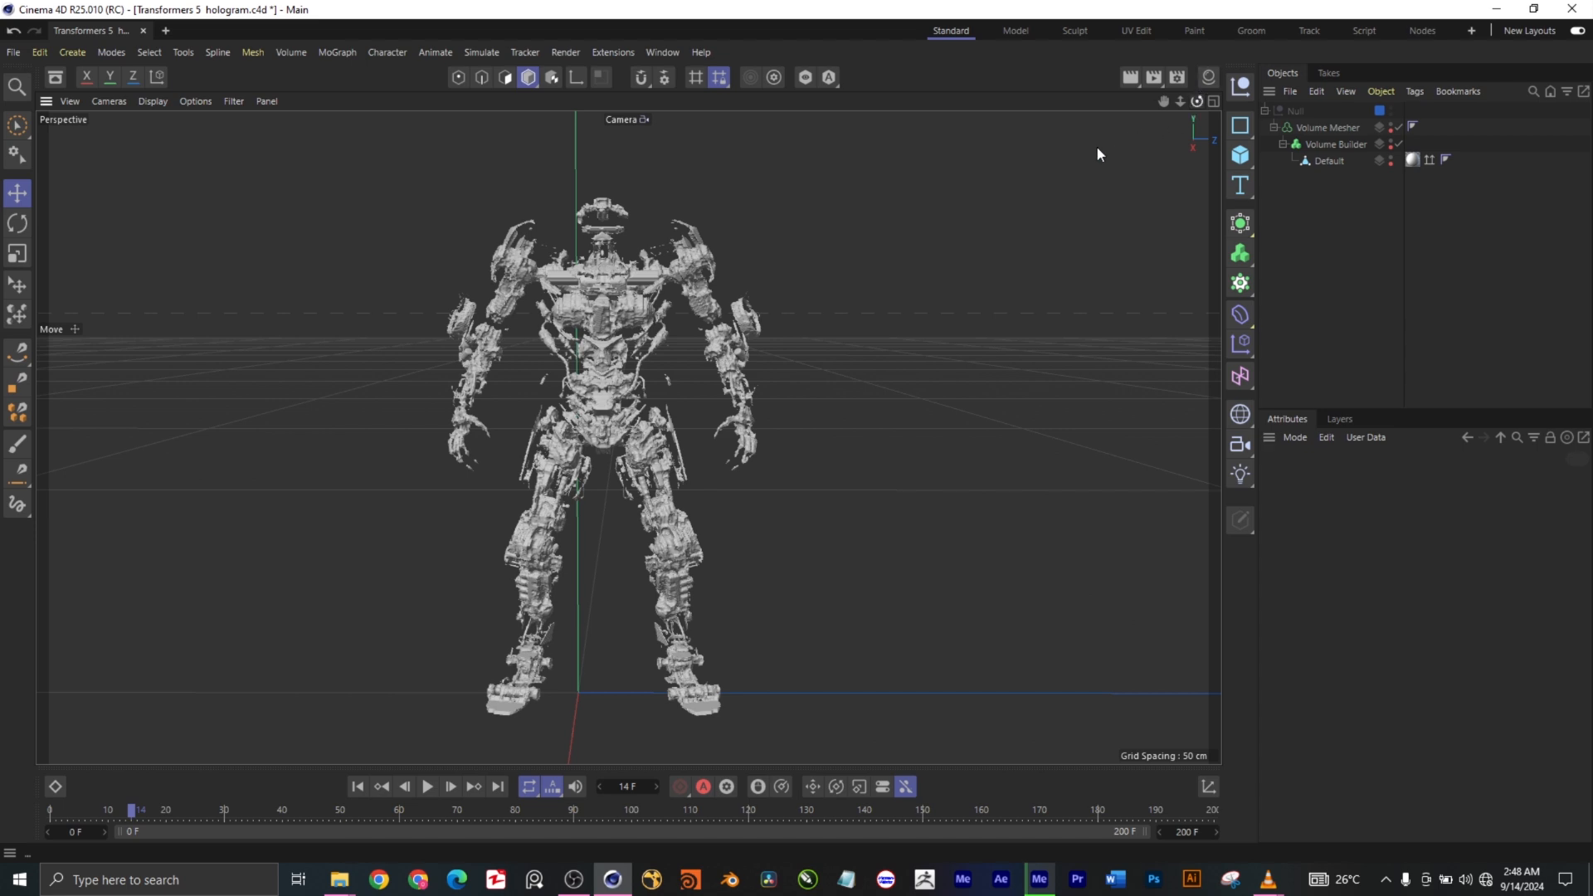
- Examine the fragmented robot model from several sides at frame 14
mouse_move(1197, 101)
left_mouse_down()
mouse_move(1022, 140)
mouse_move(947, 143)
mouse_move(942, 113)
mouse_move(996, 83)
mouse_move(1223, 119)
left_mouse_up()
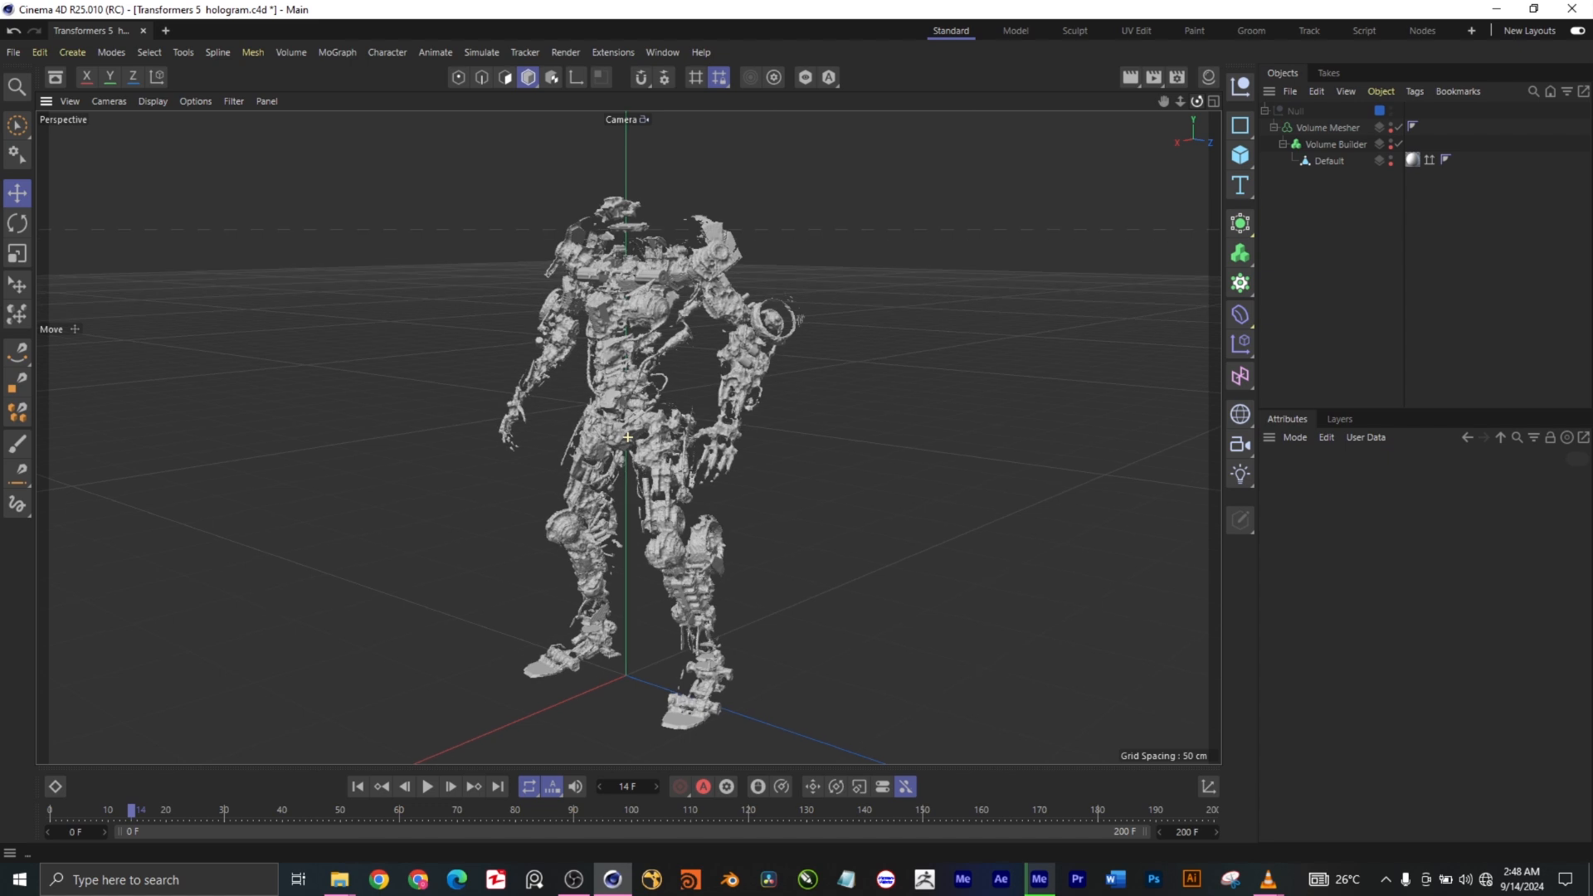
left_click_drag(1196, 101, 1307, 122)
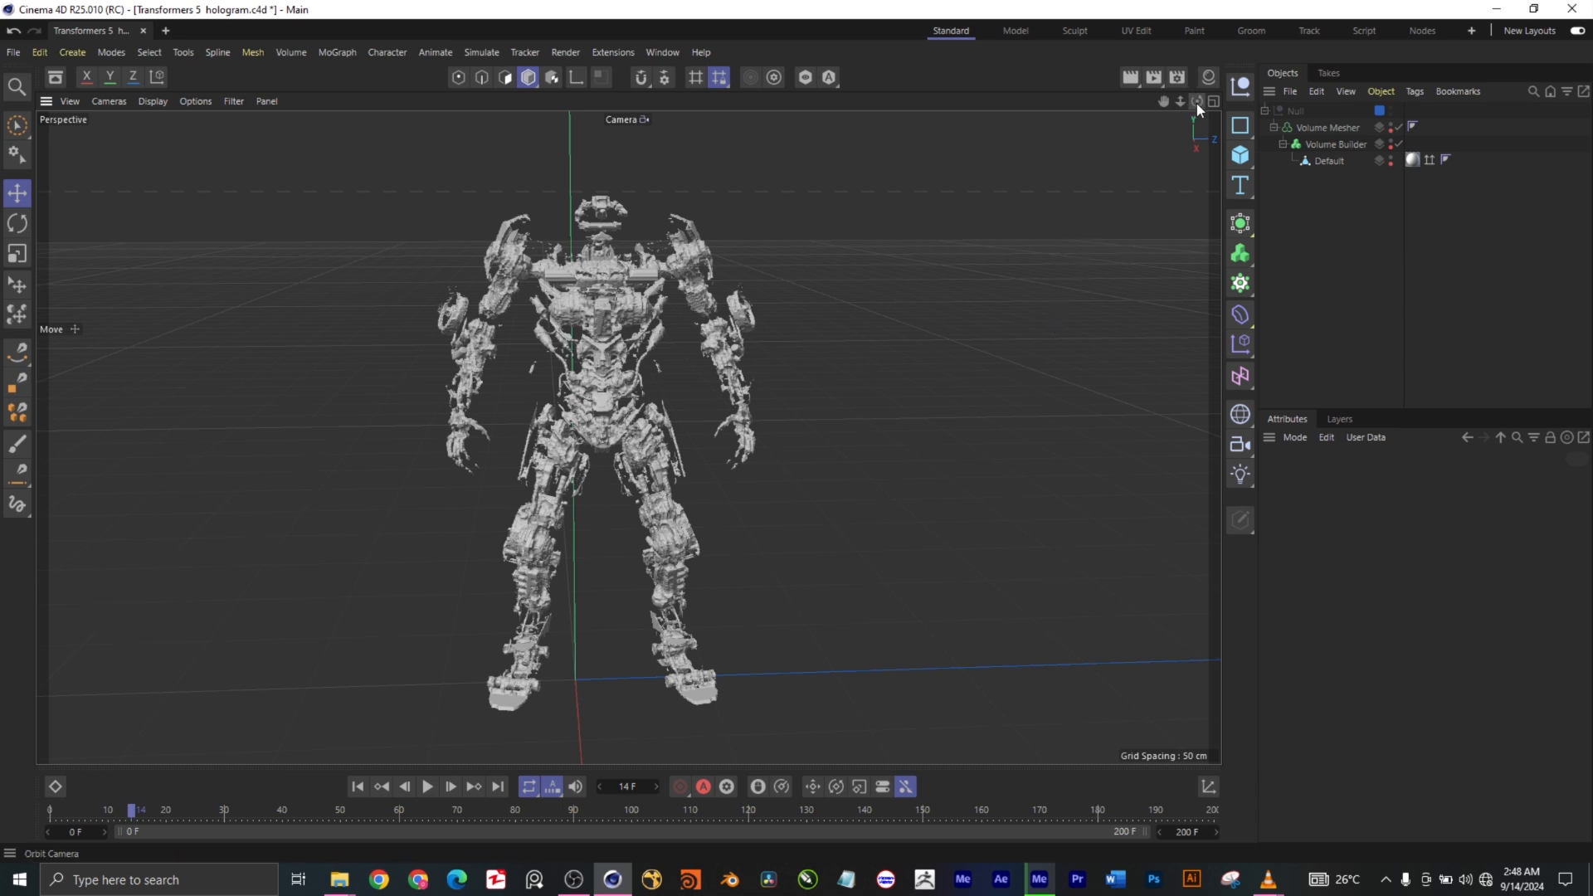
left_click_drag(1197, 101, 1107, 103)
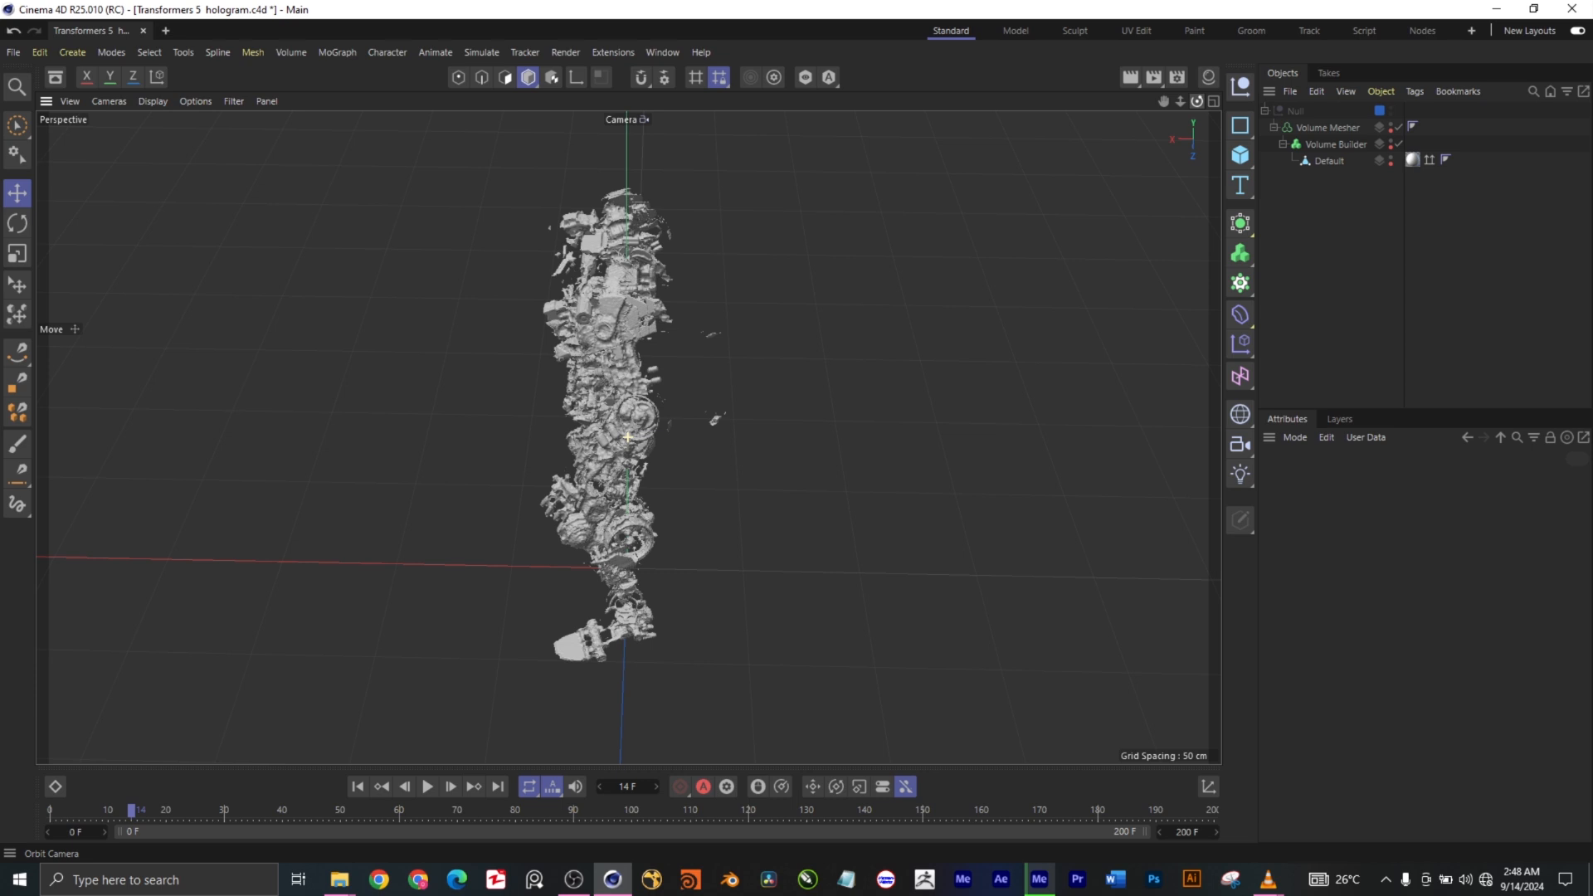
left_click_drag(1107, 104, 1196, 113)
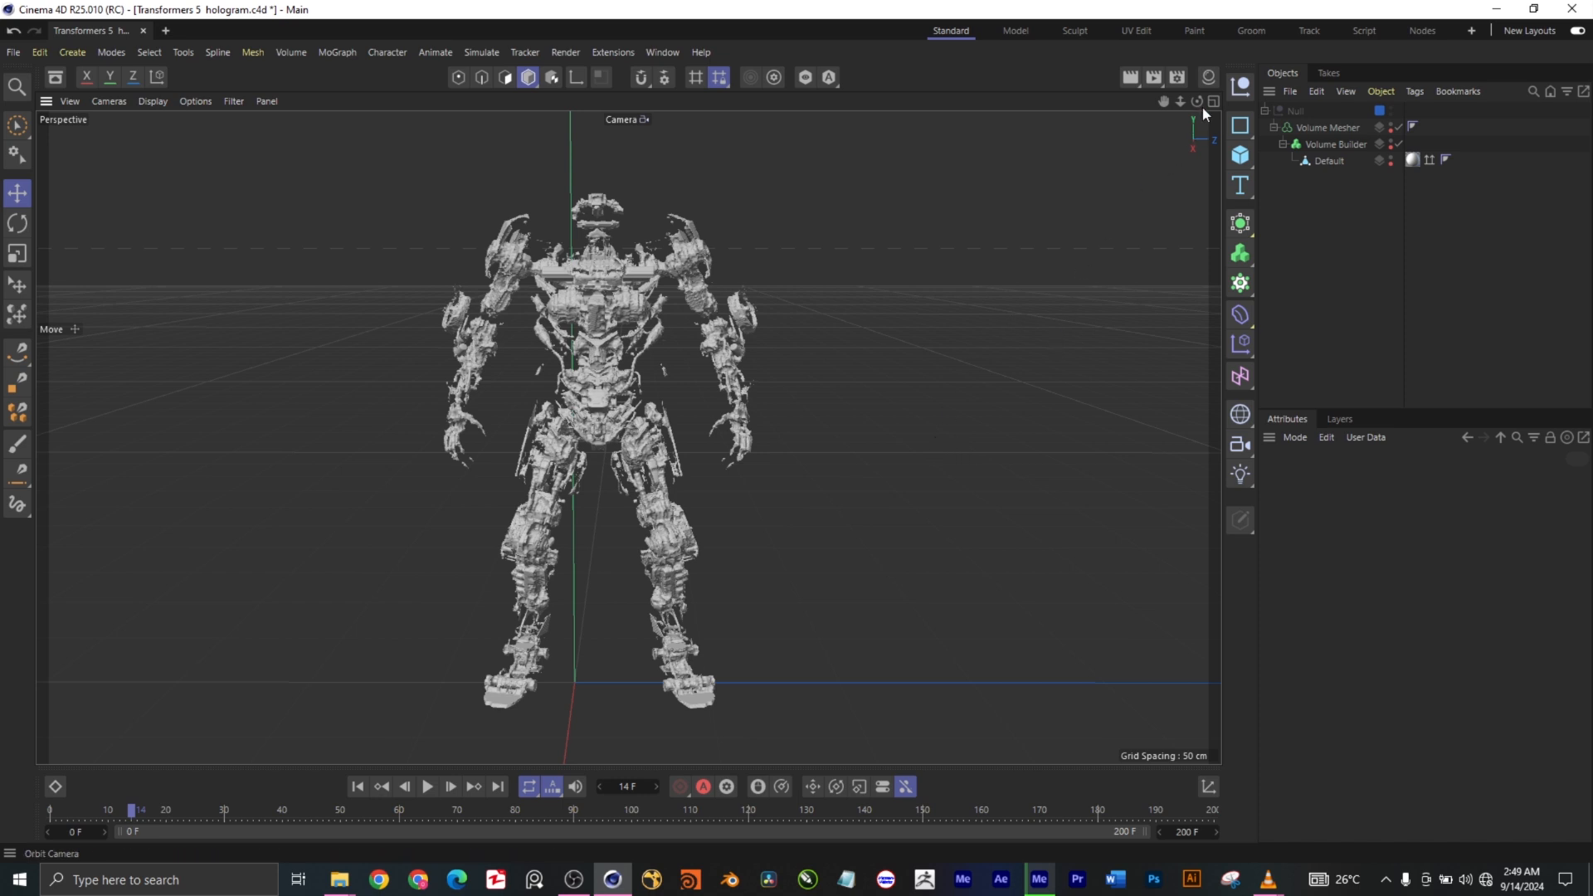
mouse_move(1197, 100)
left_mouse_down()
mouse_move(1158, 133)
mouse_move(1004, 141)
mouse_move(1187, 83)
mouse_move(1195, 117)
left_mouse_up()
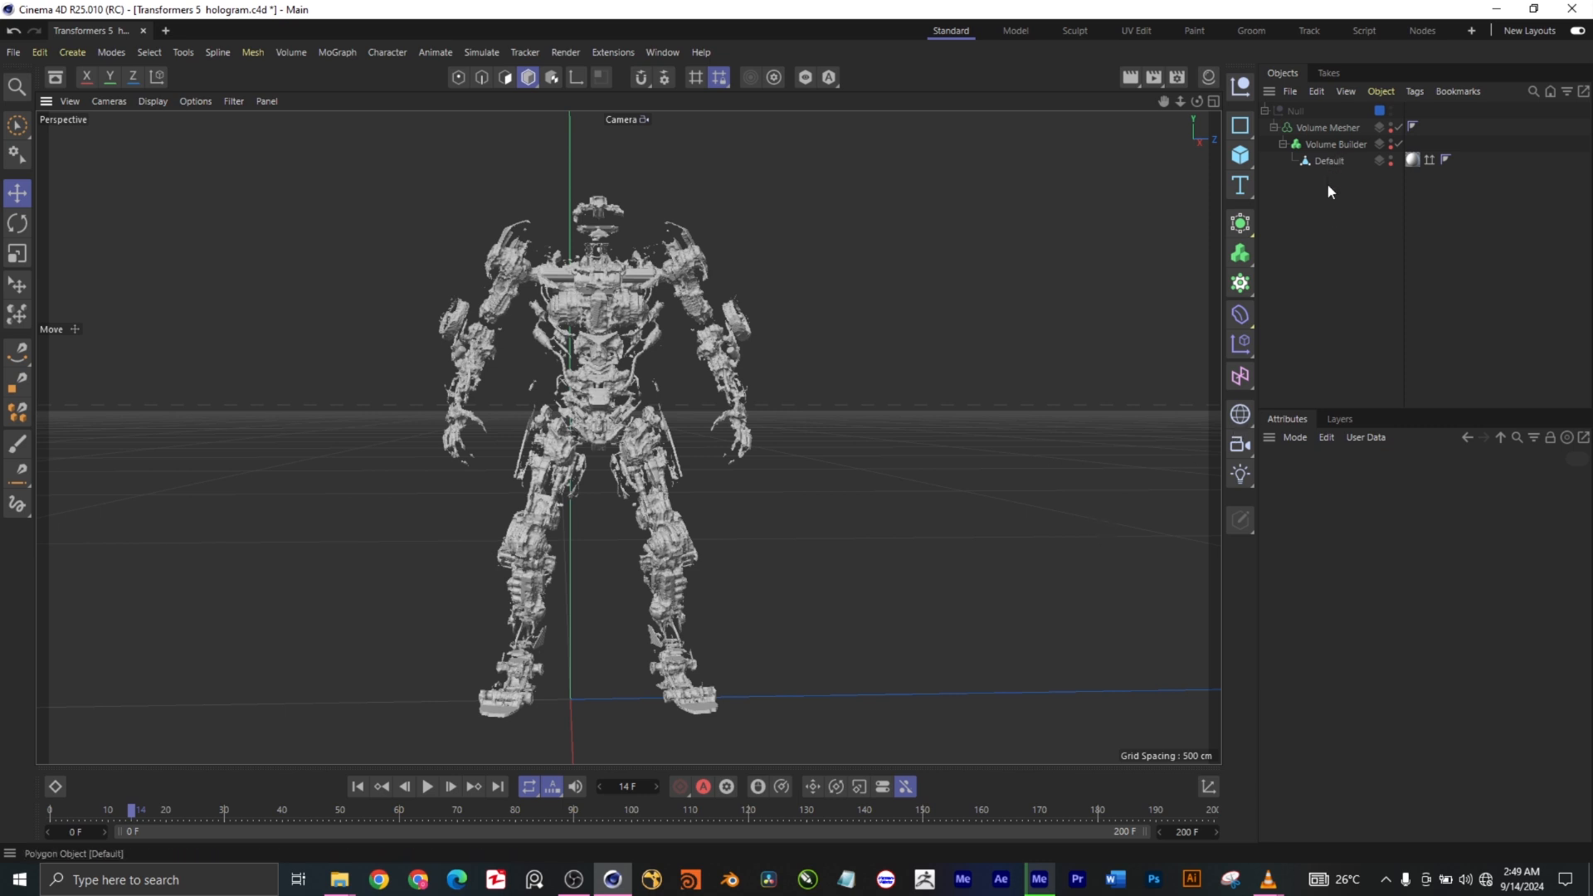
- Go to frame 108 and examine the robot's torso and overall shape up close and at full height
left_click(680, 808)
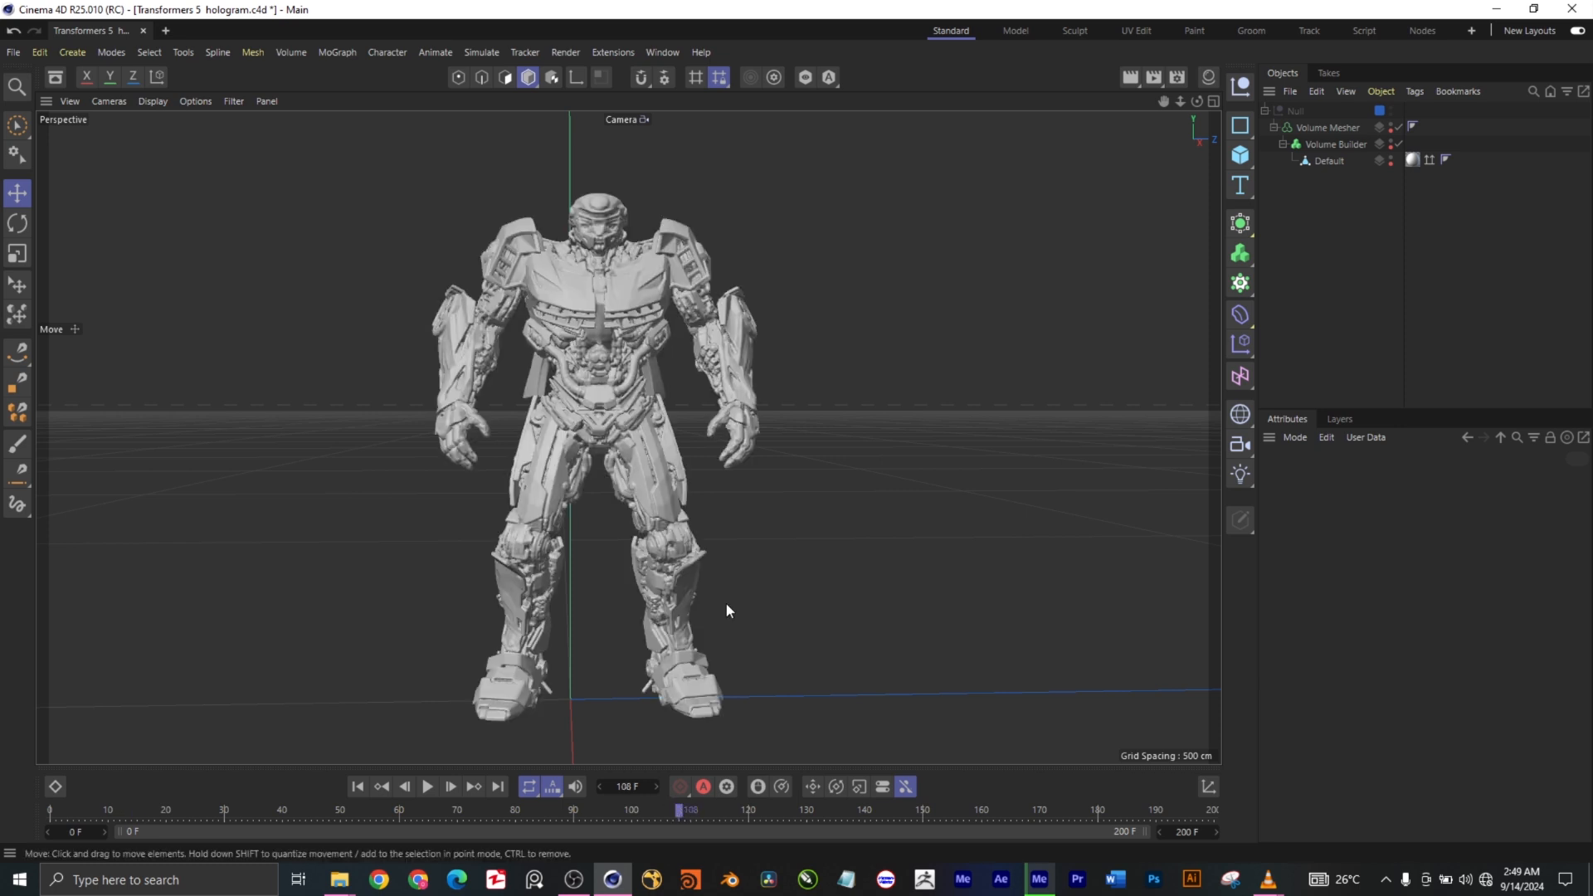
left_click_drag(1197, 101, 1413, 77)
scroll(606, 403, "up", 3)
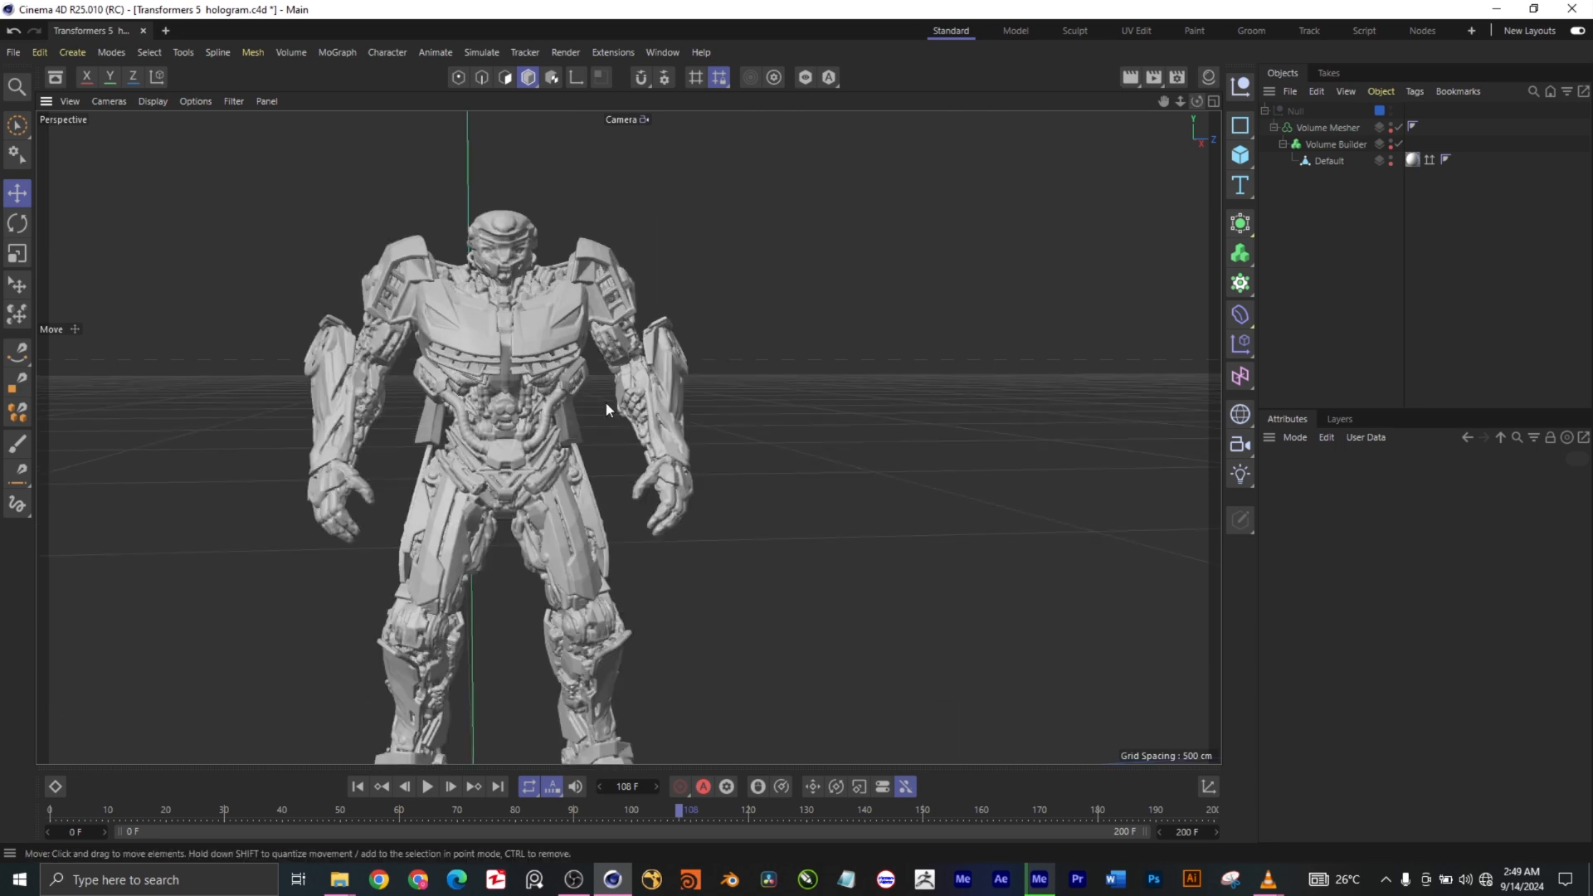
scroll(422, 385, "up", 5)
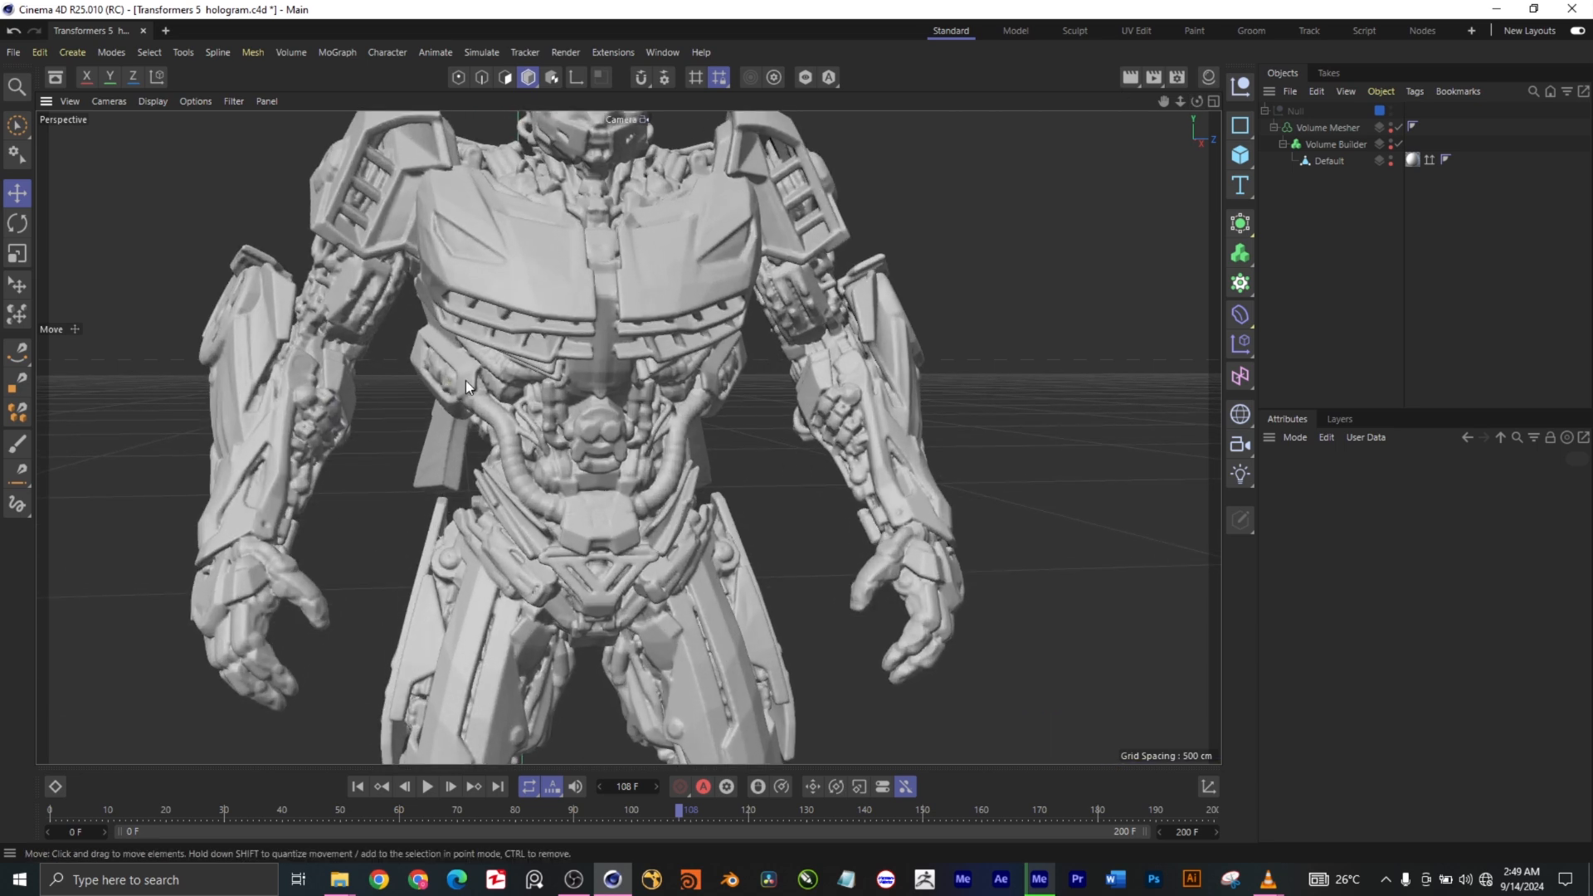
scroll(536, 376, "down", 3)
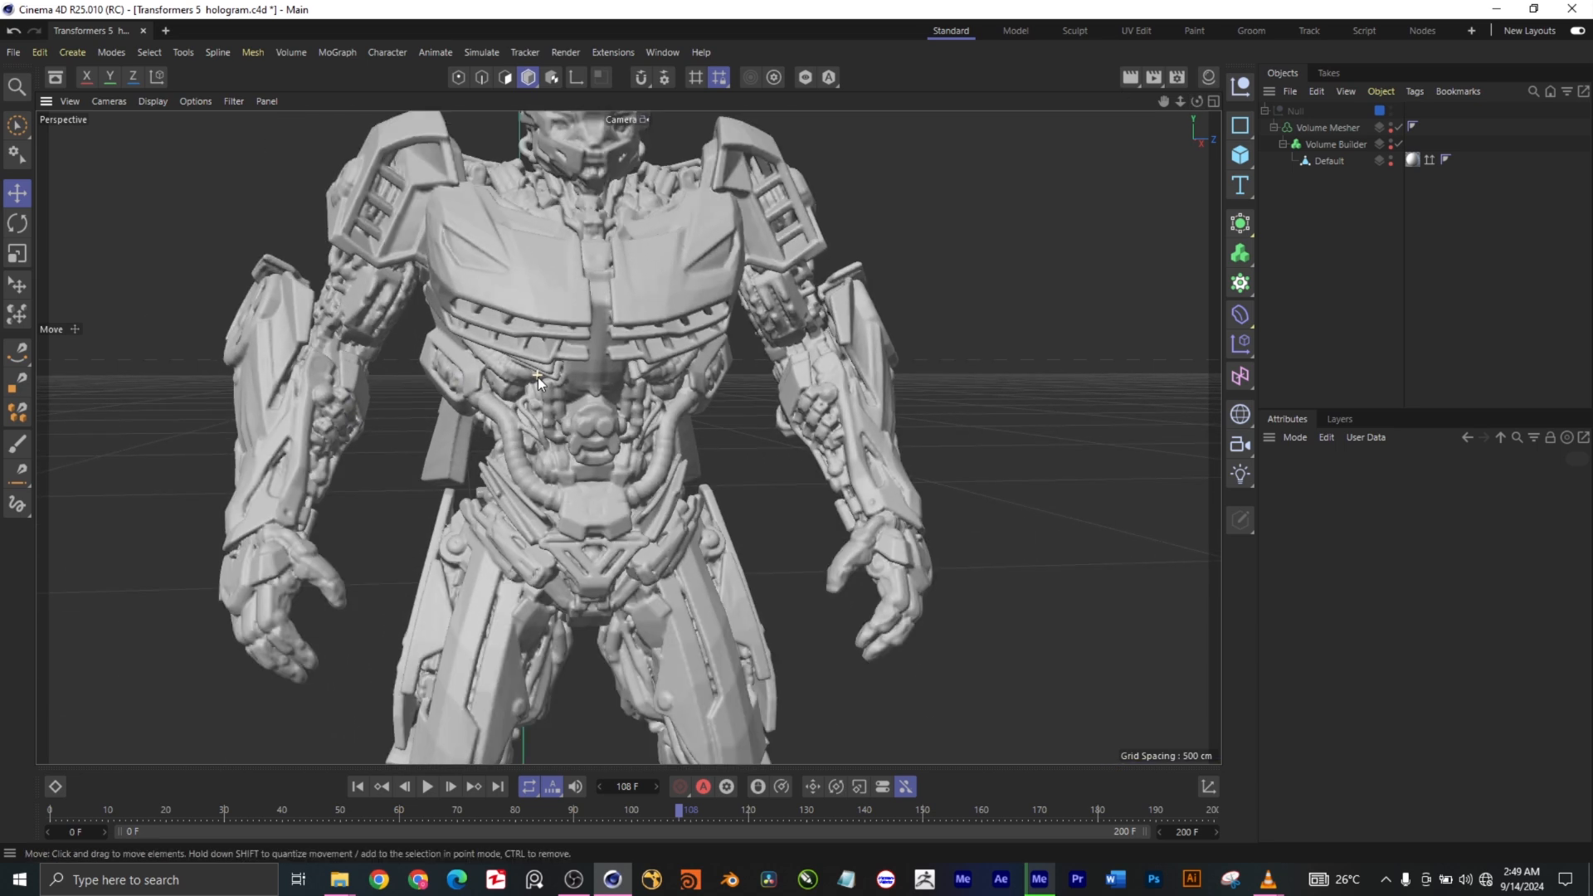
scroll(537, 381, "down", 1)
scroll(540, 377, "down", 2)
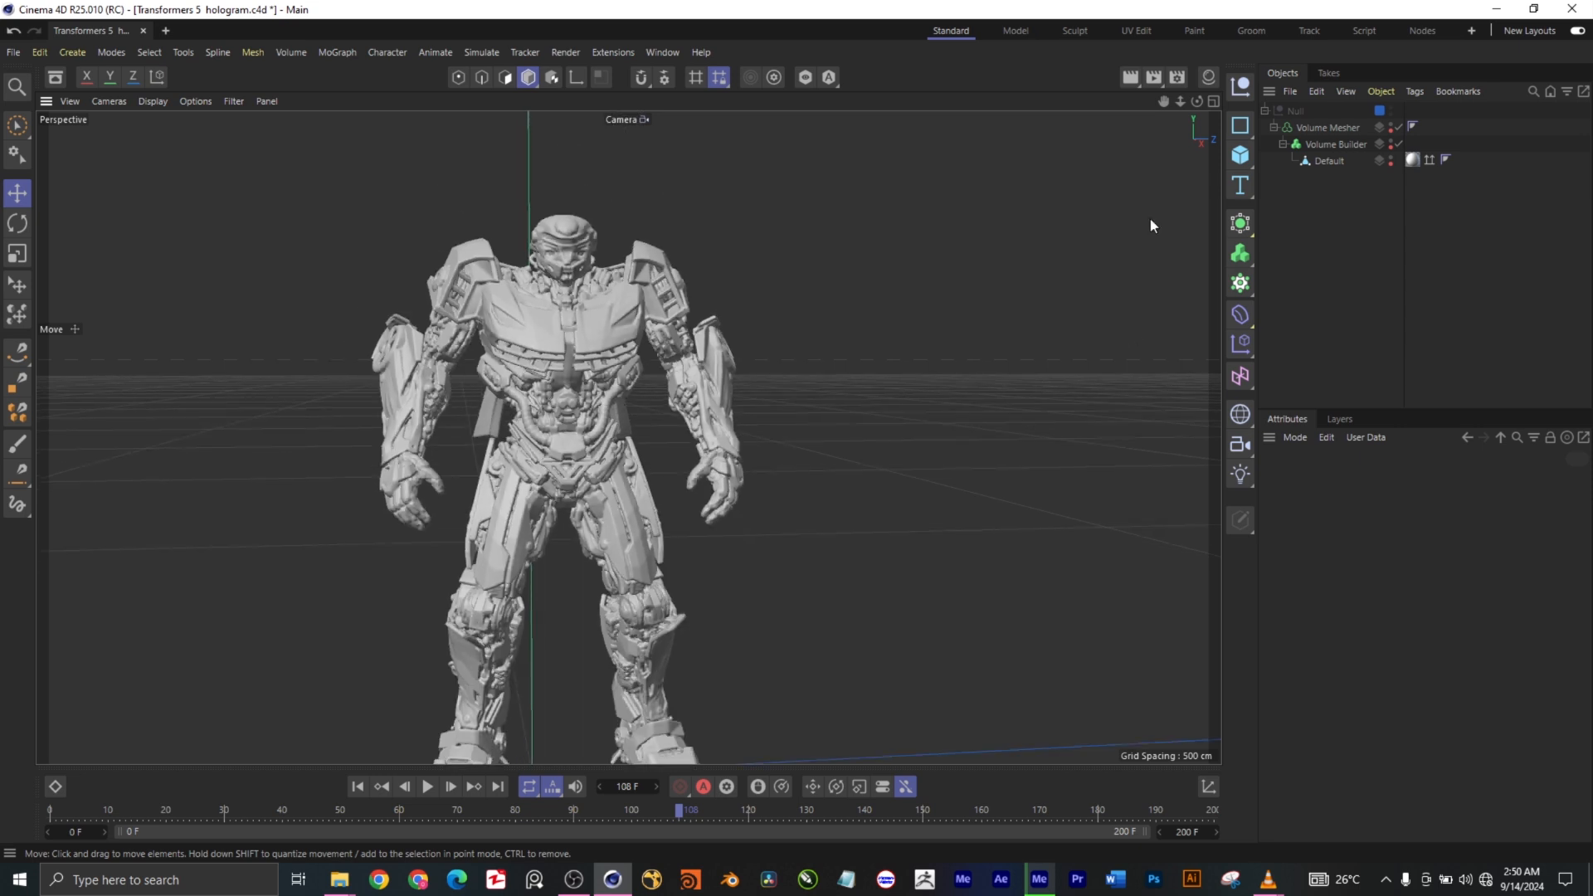
left_click_drag(1165, 102, 1204, 34)
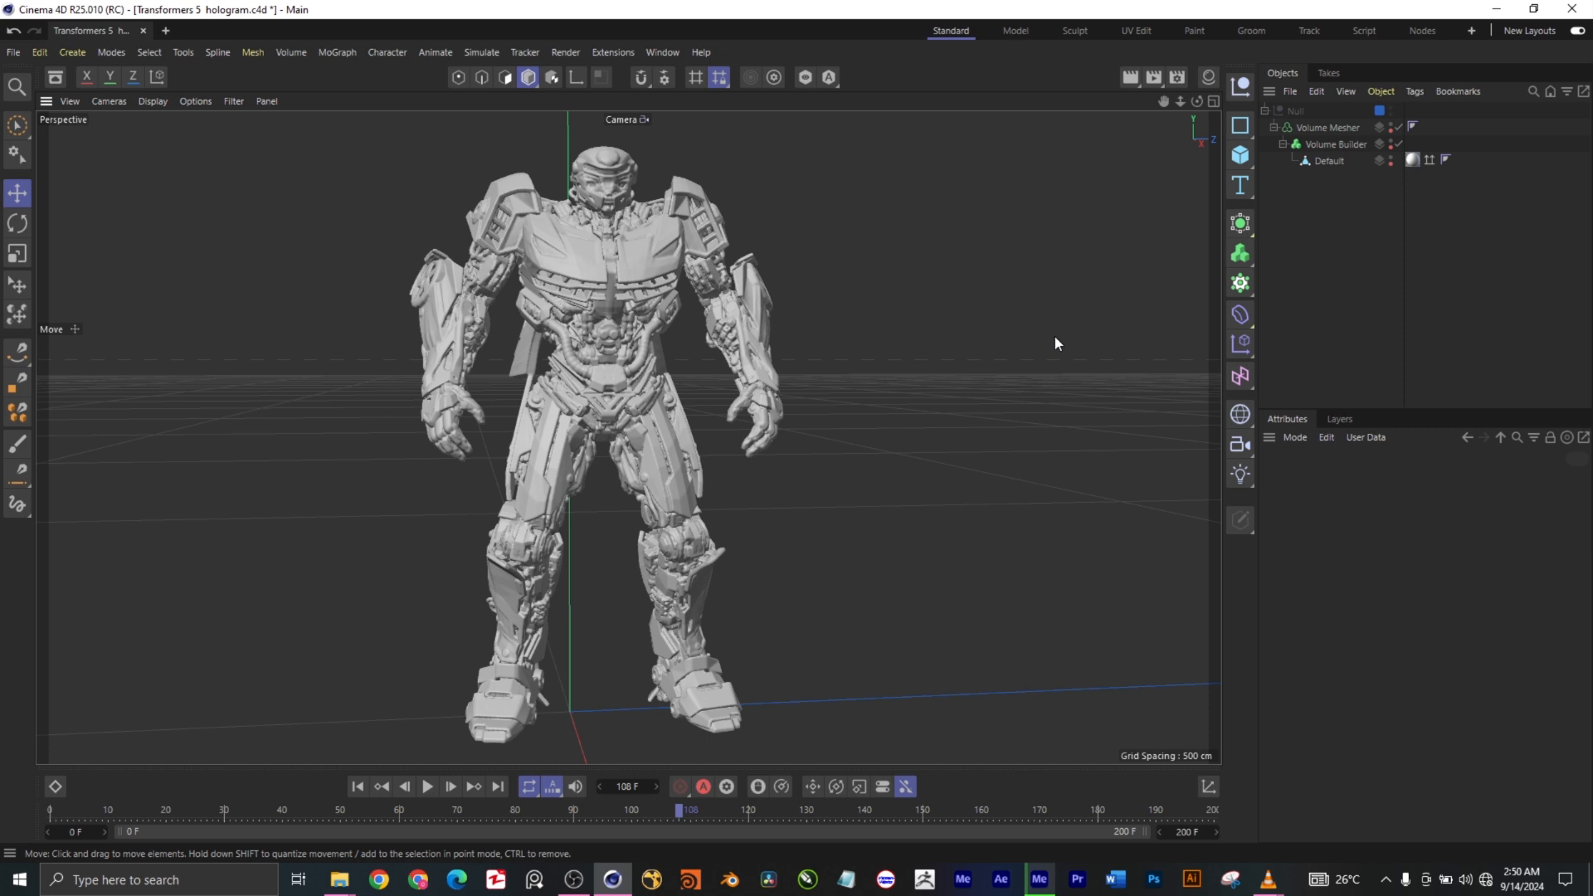
mouse_move(1196, 100)
left_mouse_down()
mouse_move(1208, 125)
mouse_move(1210, 86)
left_mouse_up()
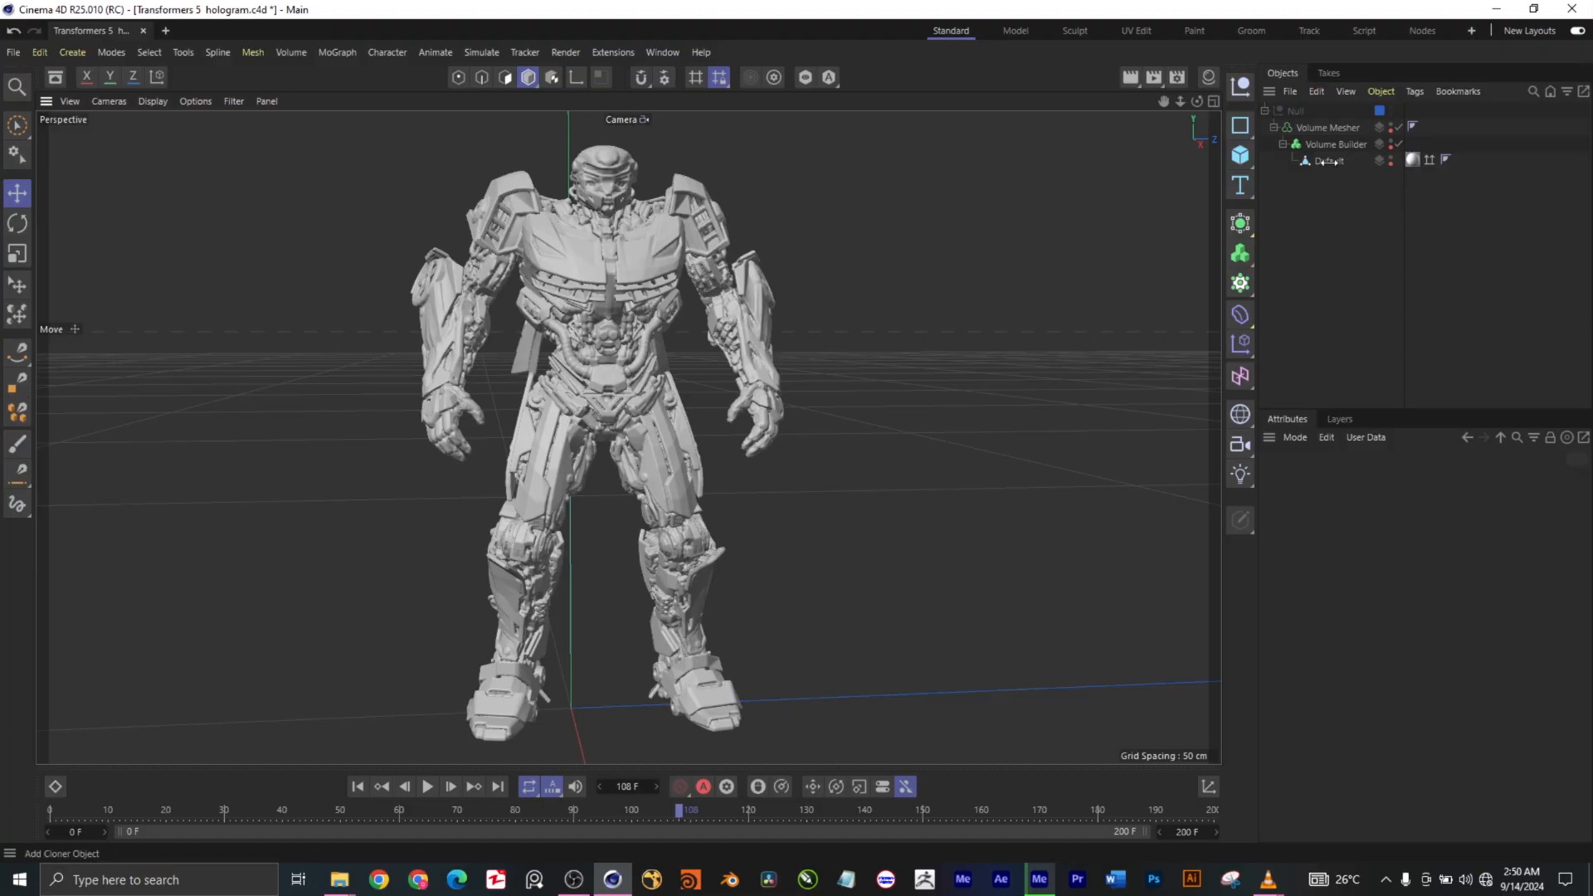
- Try to isolate the Default polygon object in the viewport with Viewport Solo
left_click(1328, 161)
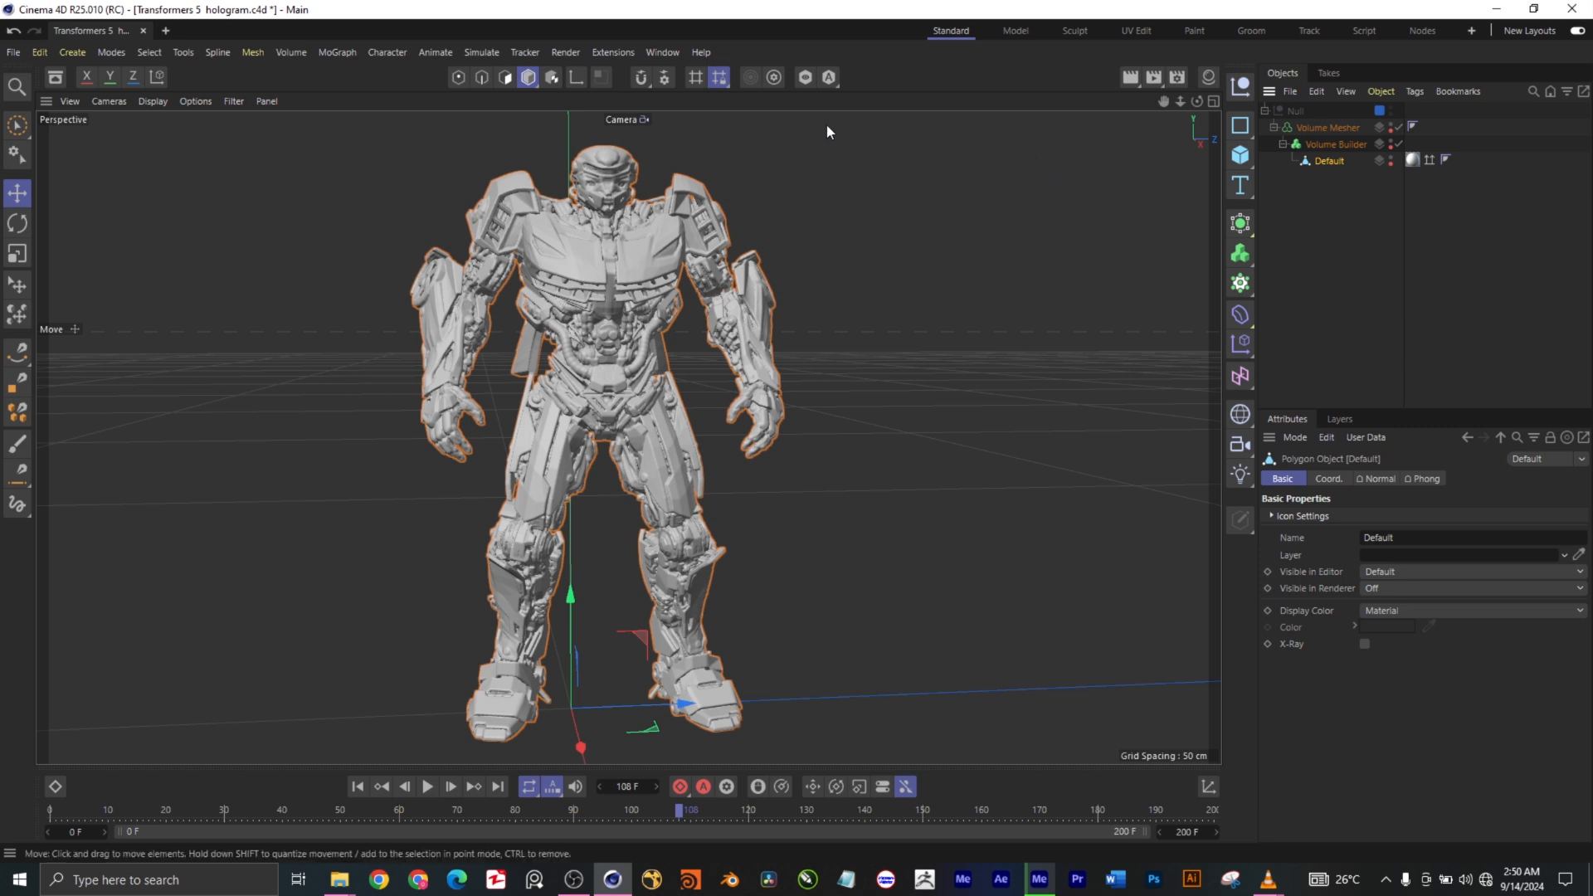
left_click(806, 77)
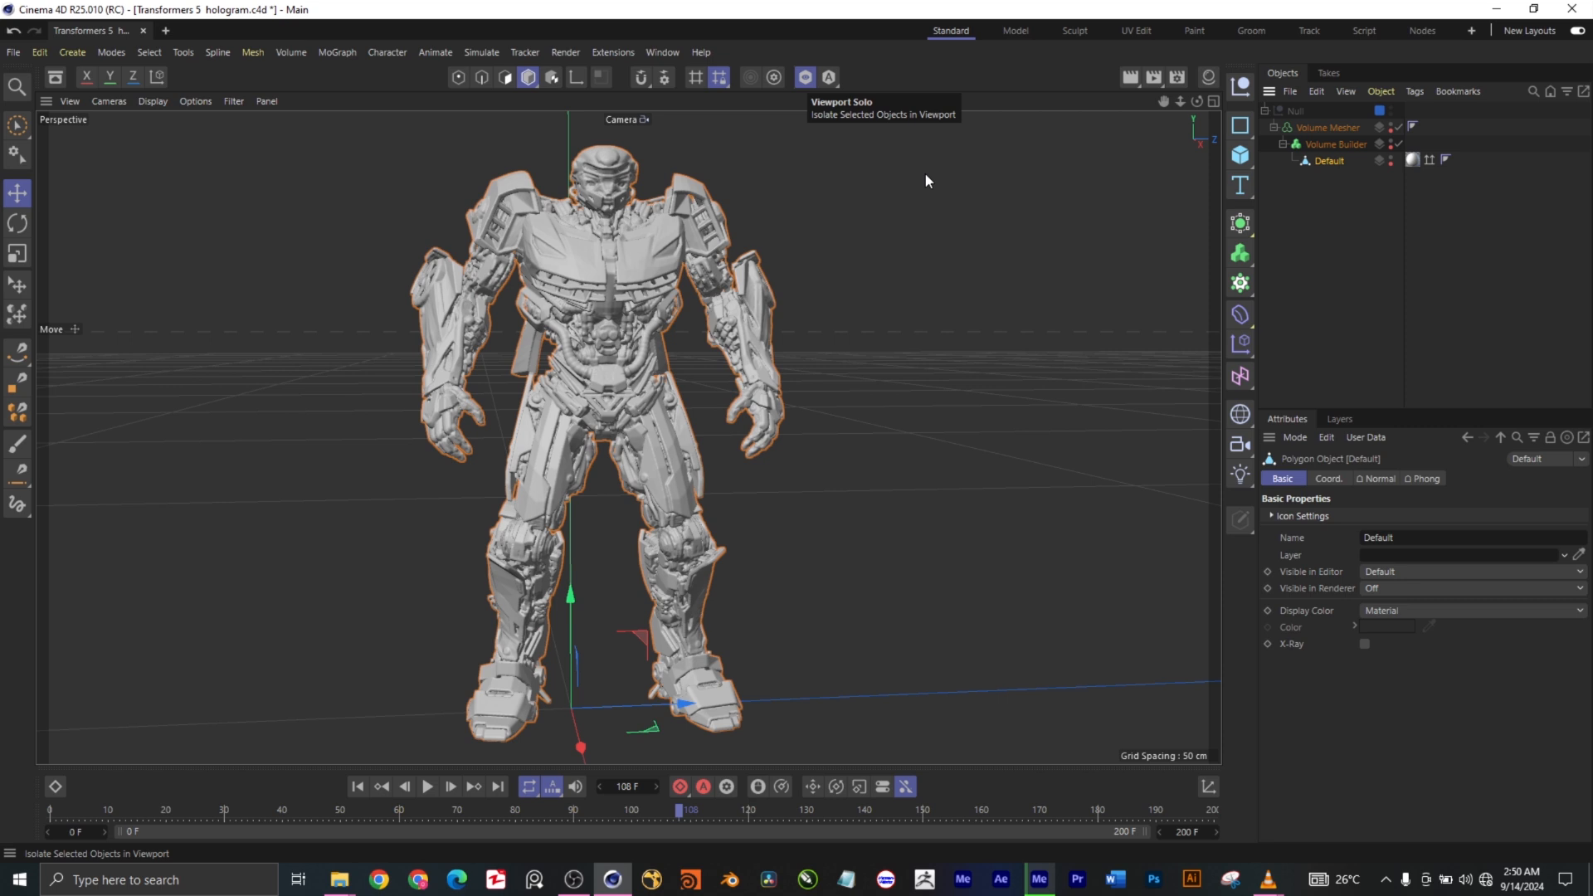
left_click(1327, 174)
left_click(1327, 163)
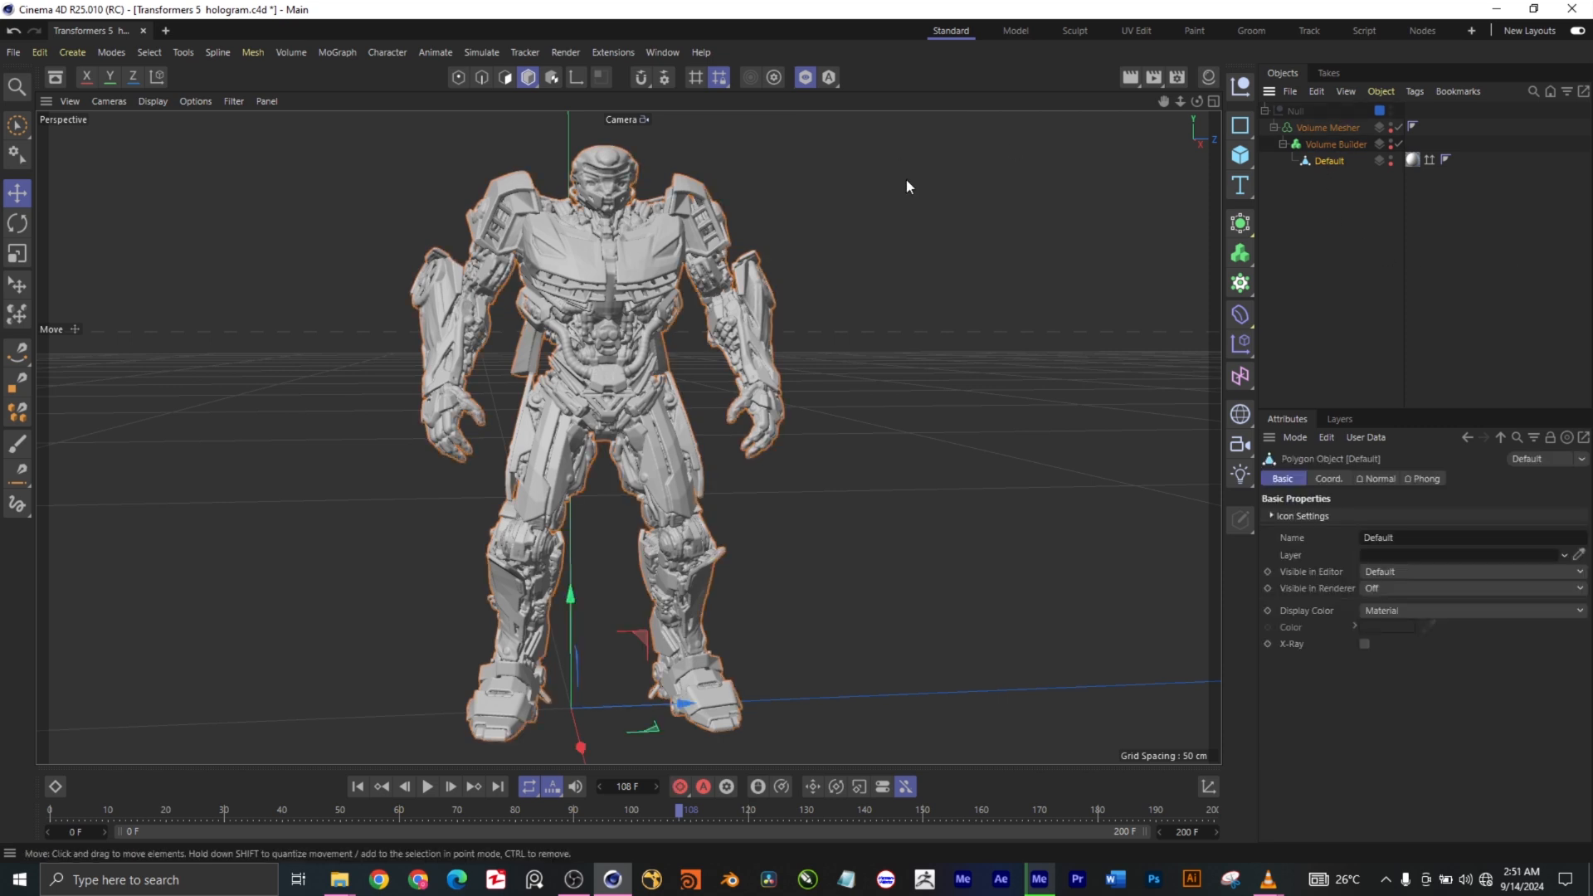
left_click(806, 77)
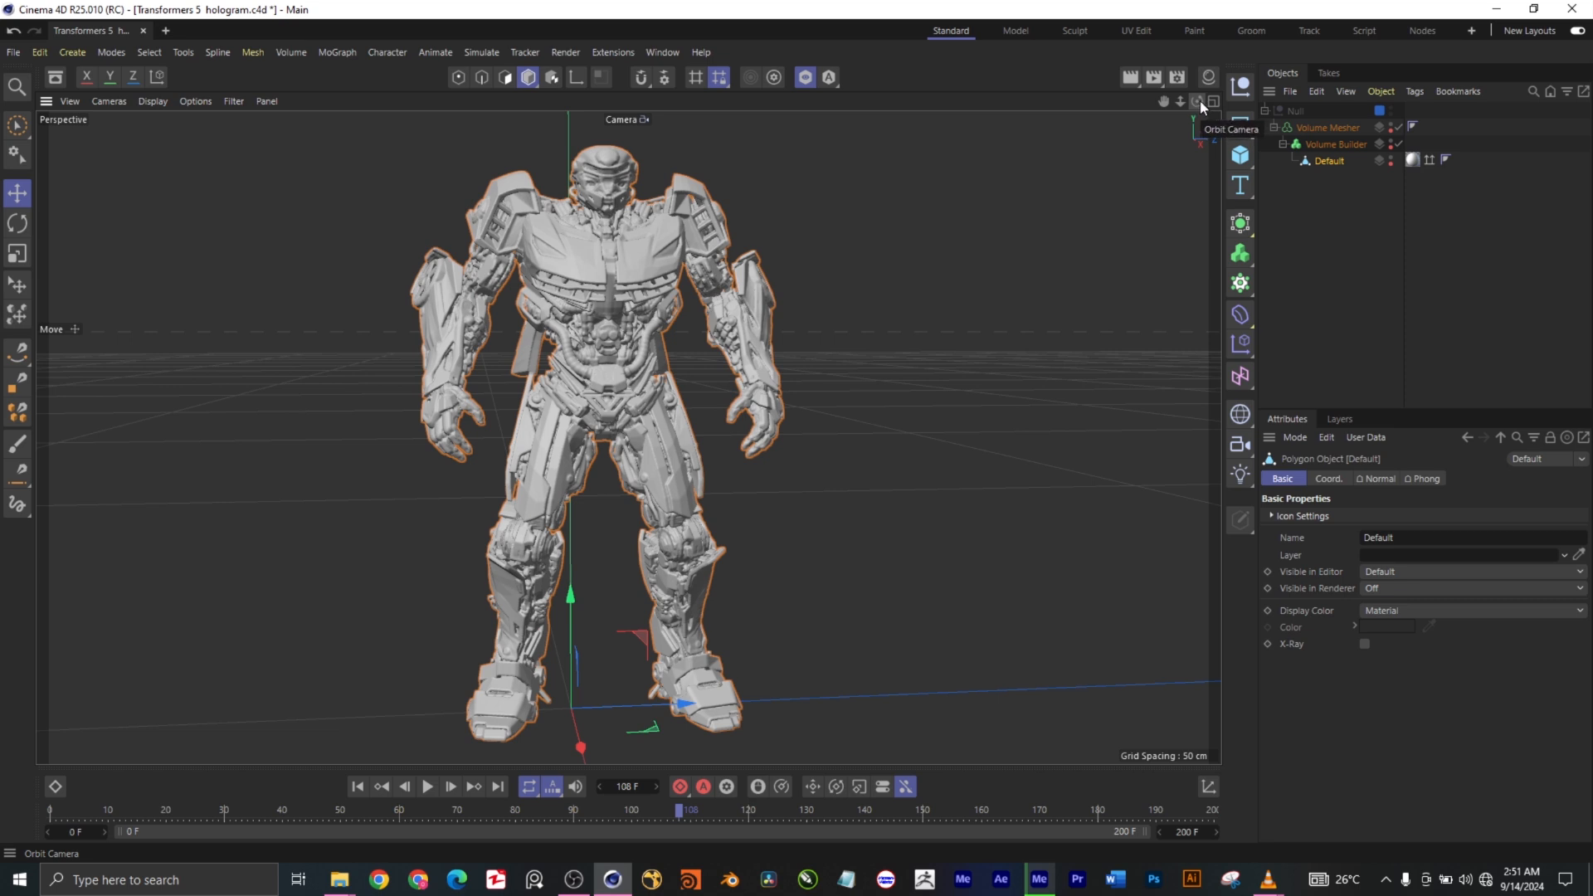
left_click_drag(1200, 102, 1200, 147)
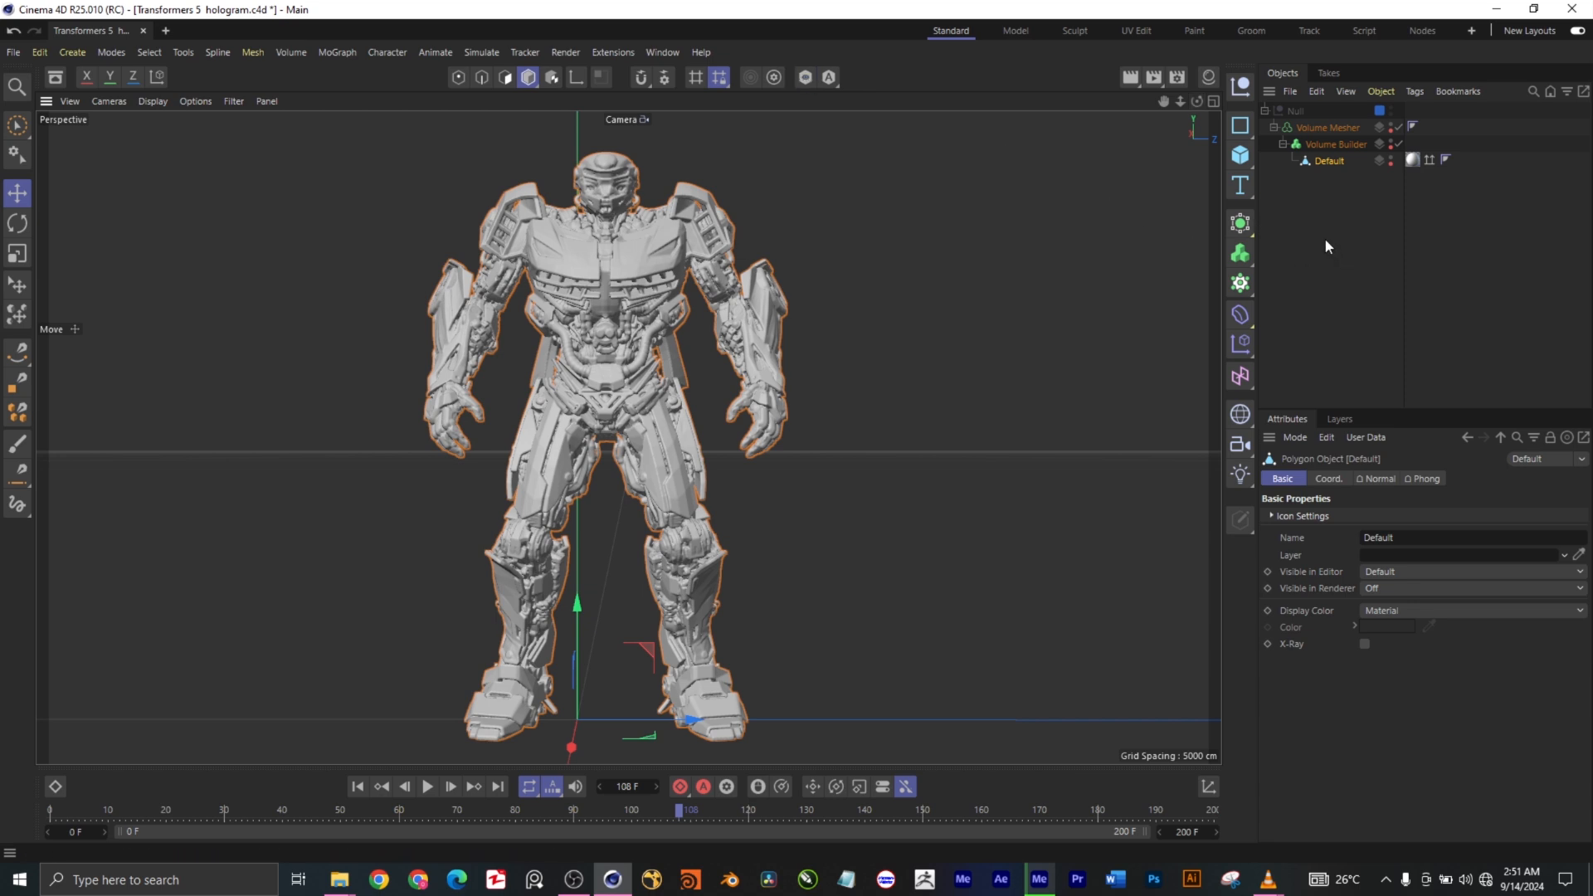
left_click(1315, 186)
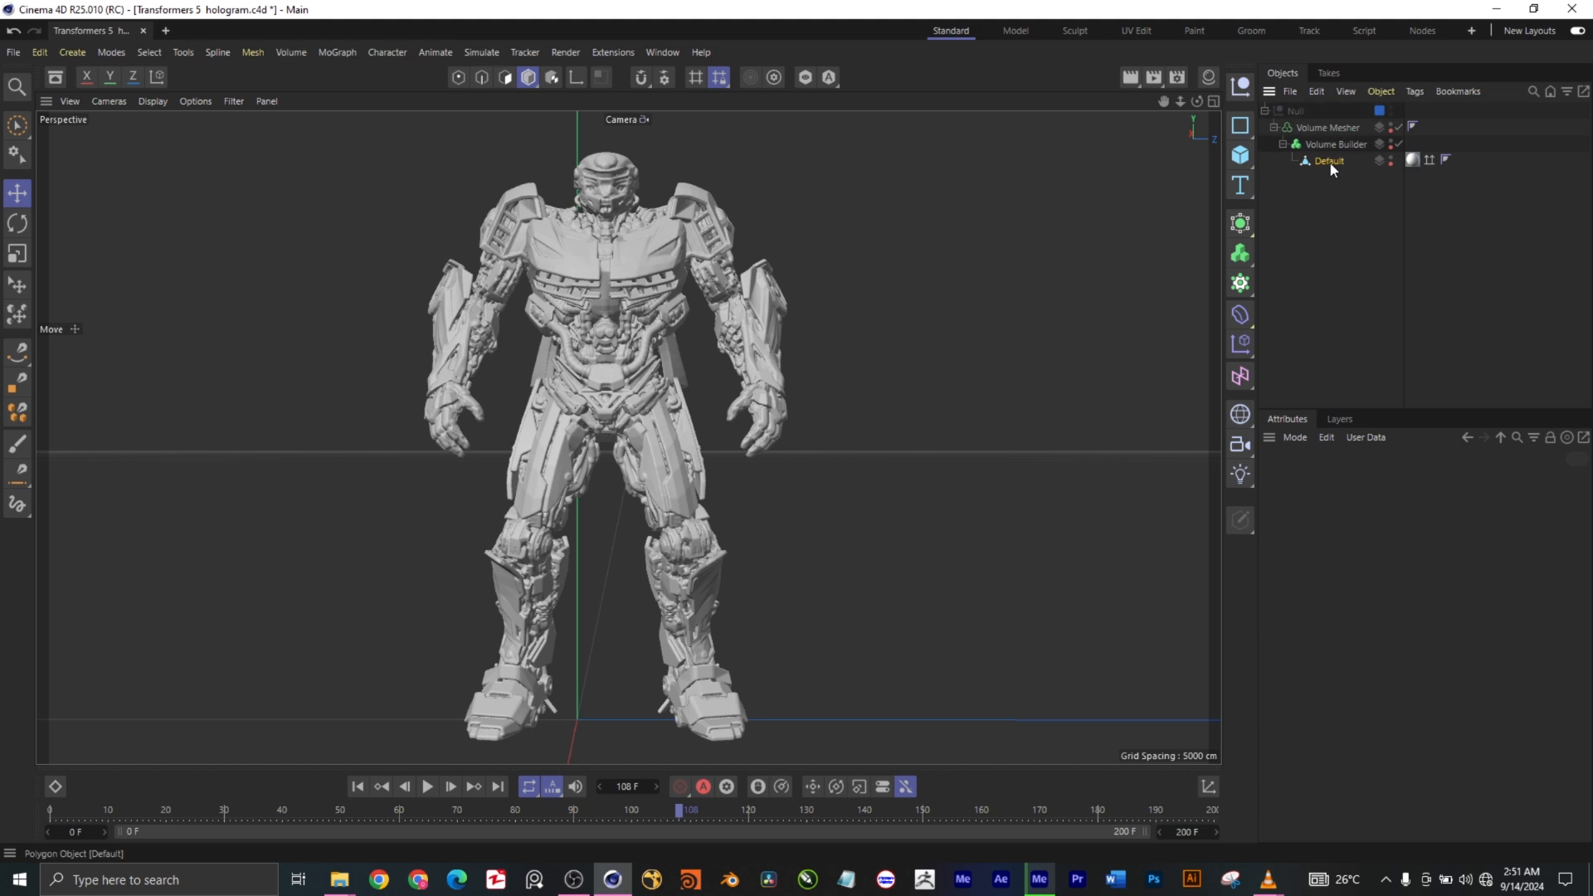
- Review the Volume Builder's volume type options, voxel size and voxel range settings for the Default mesh
left_click(1329, 161)
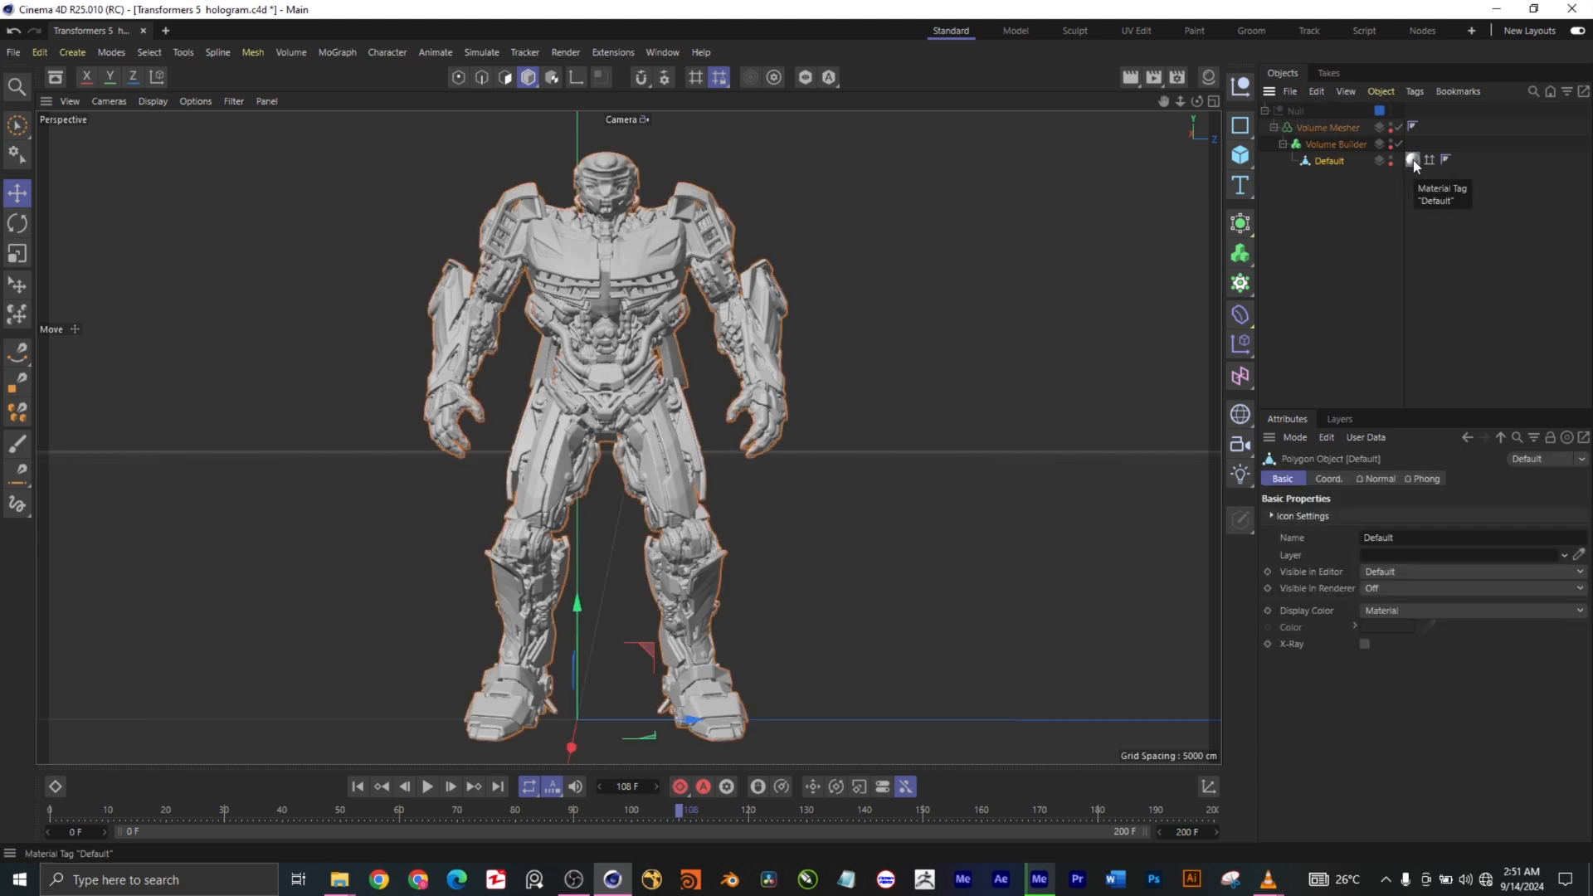
left_click(1332, 146)
left_click(1243, 255)
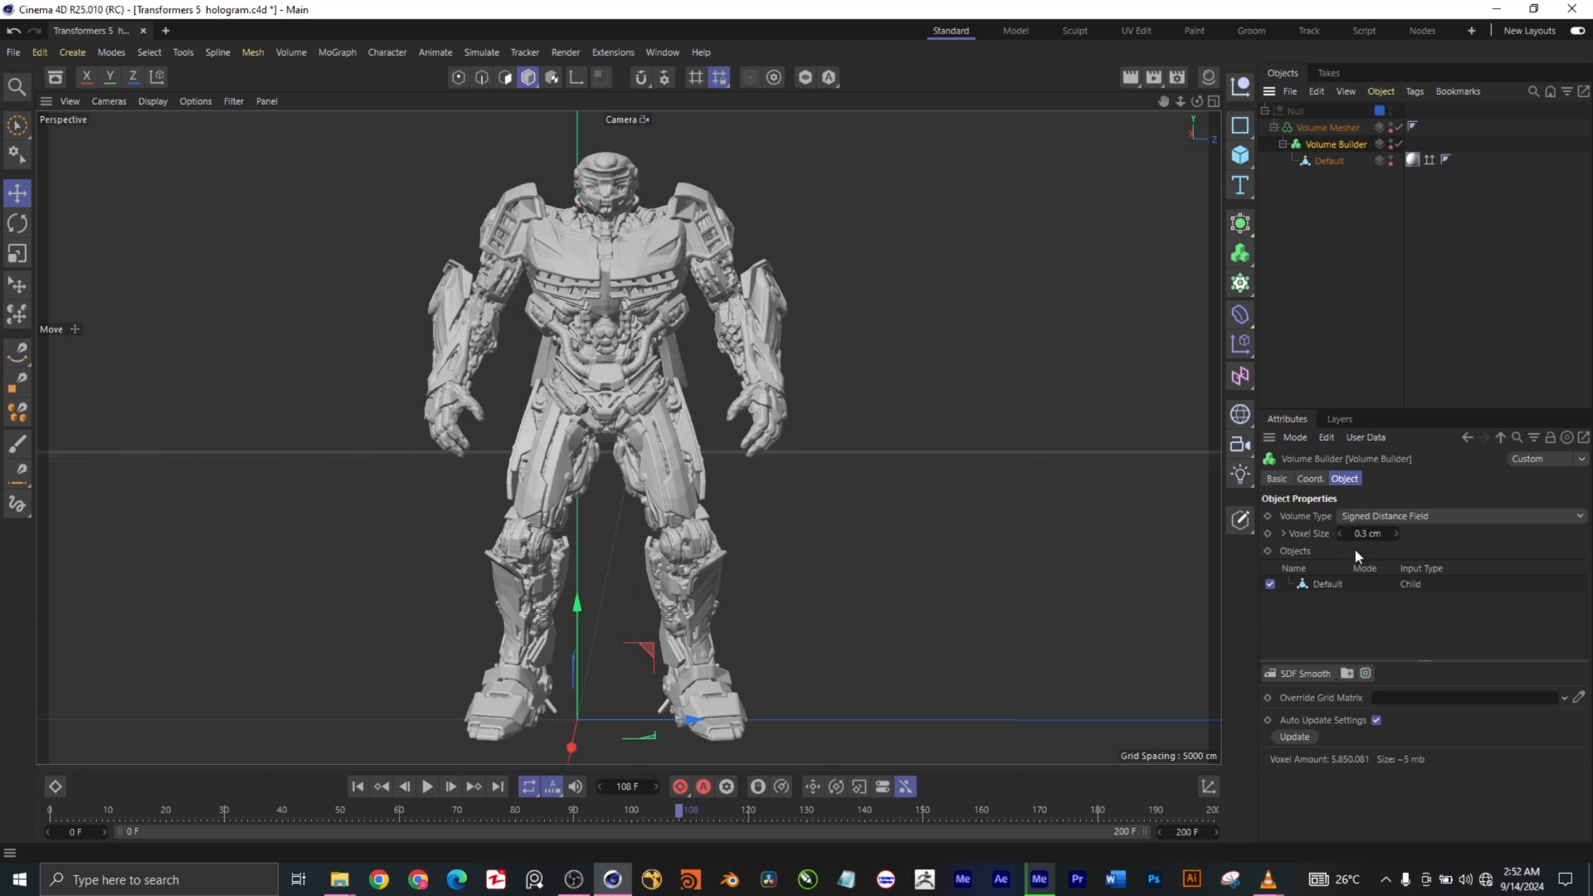
left_click(1284, 533)
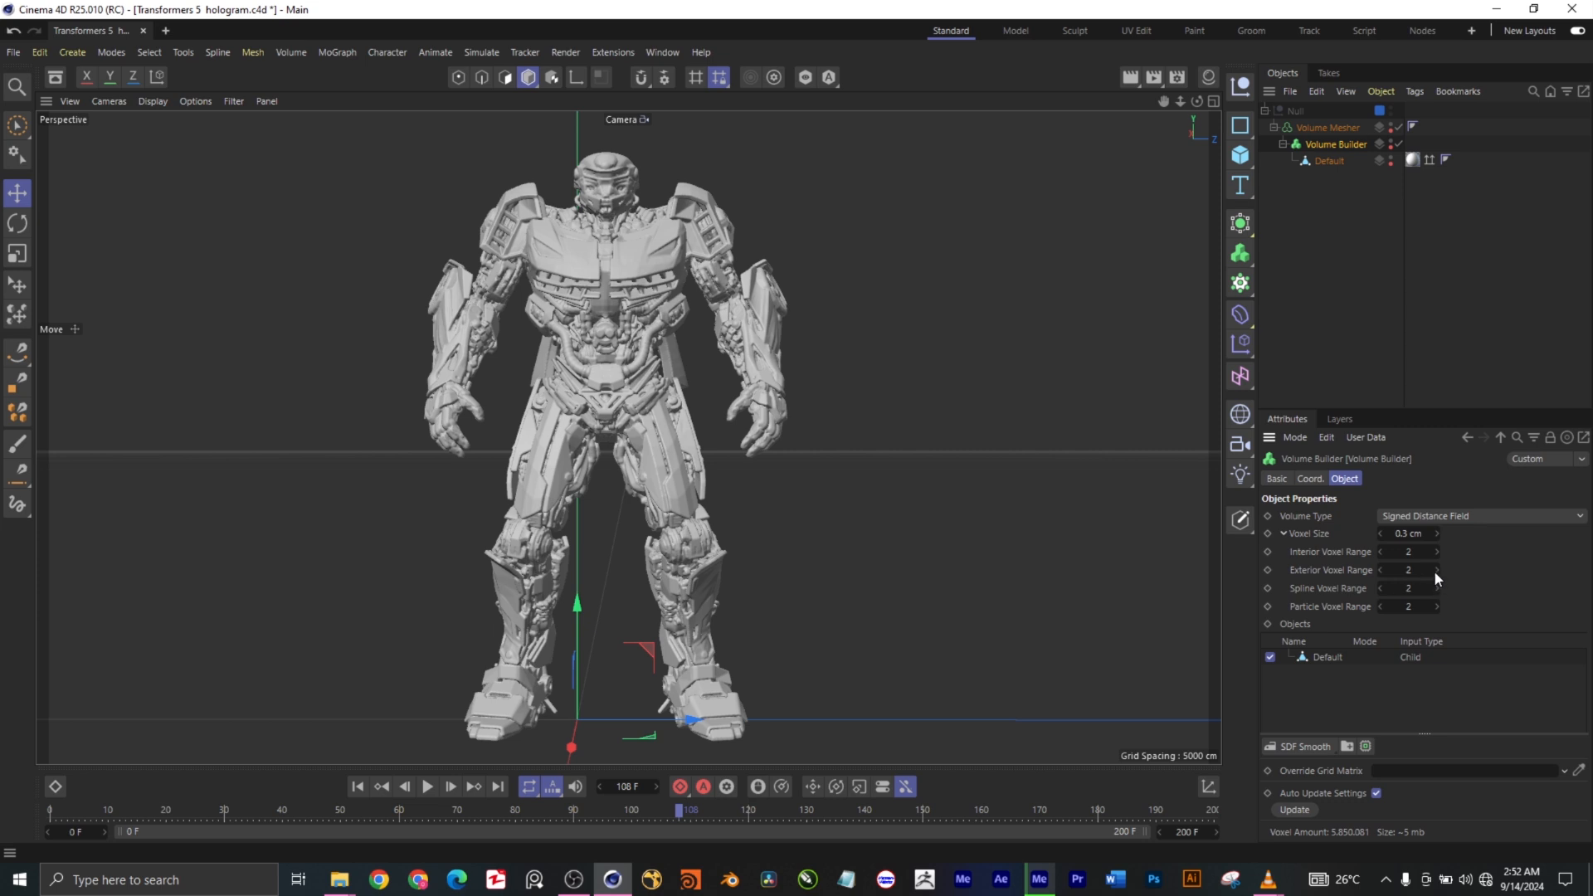
left_click(1472, 516)
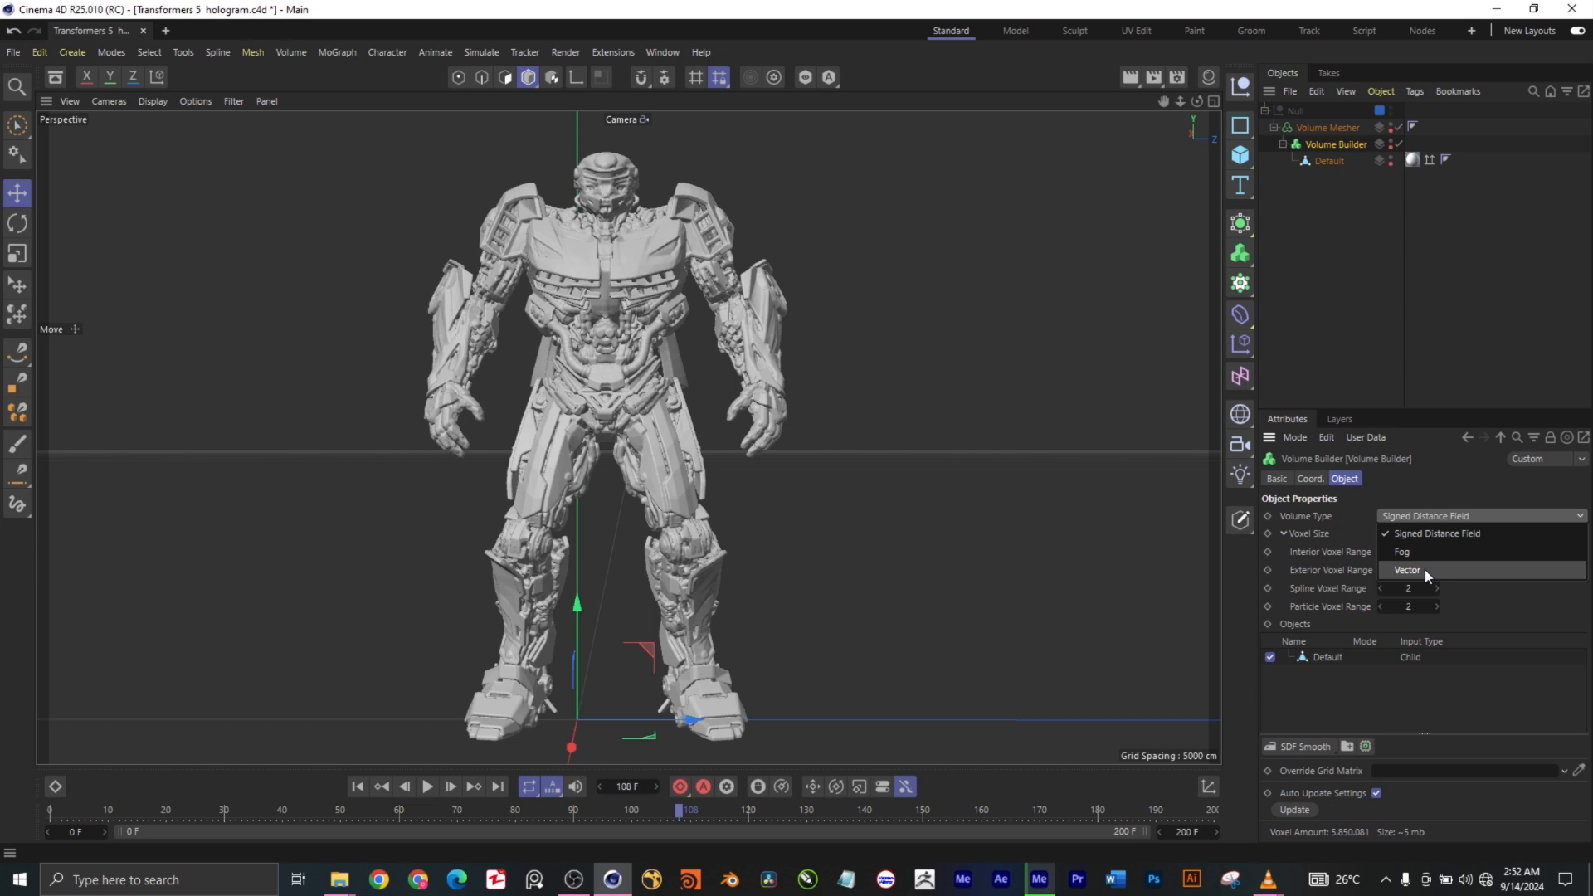
left_click(1461, 484)
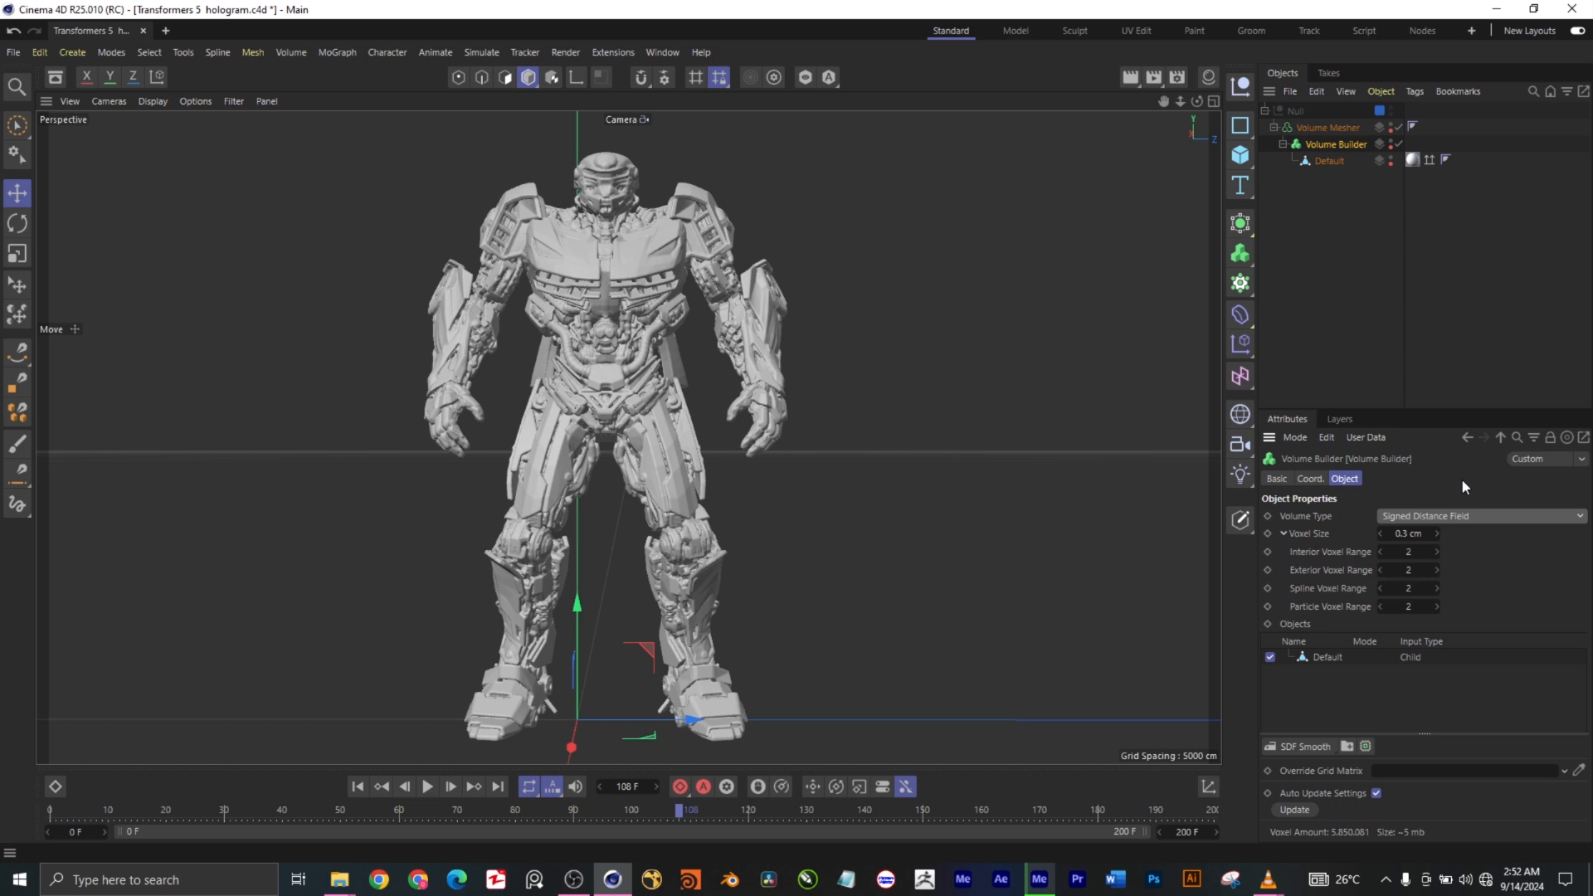
left_click(1285, 533)
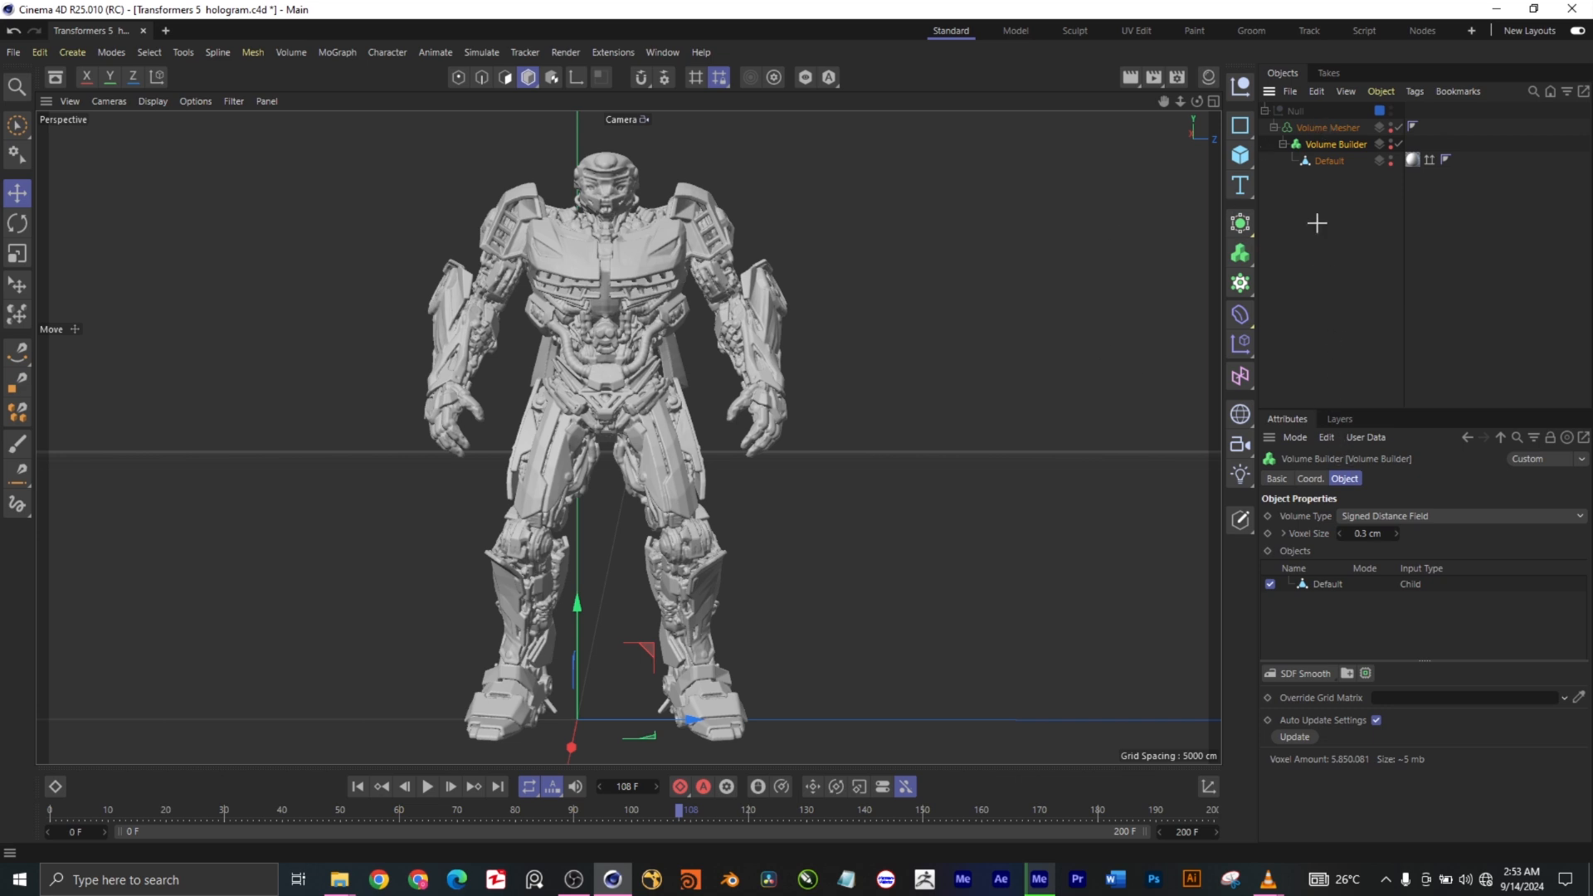
- Inspect the Volume Mesher's Voxel Range Threshold at frames 10 and 7, and examine the fragmented robot at frame 7
left_click(1333, 127)
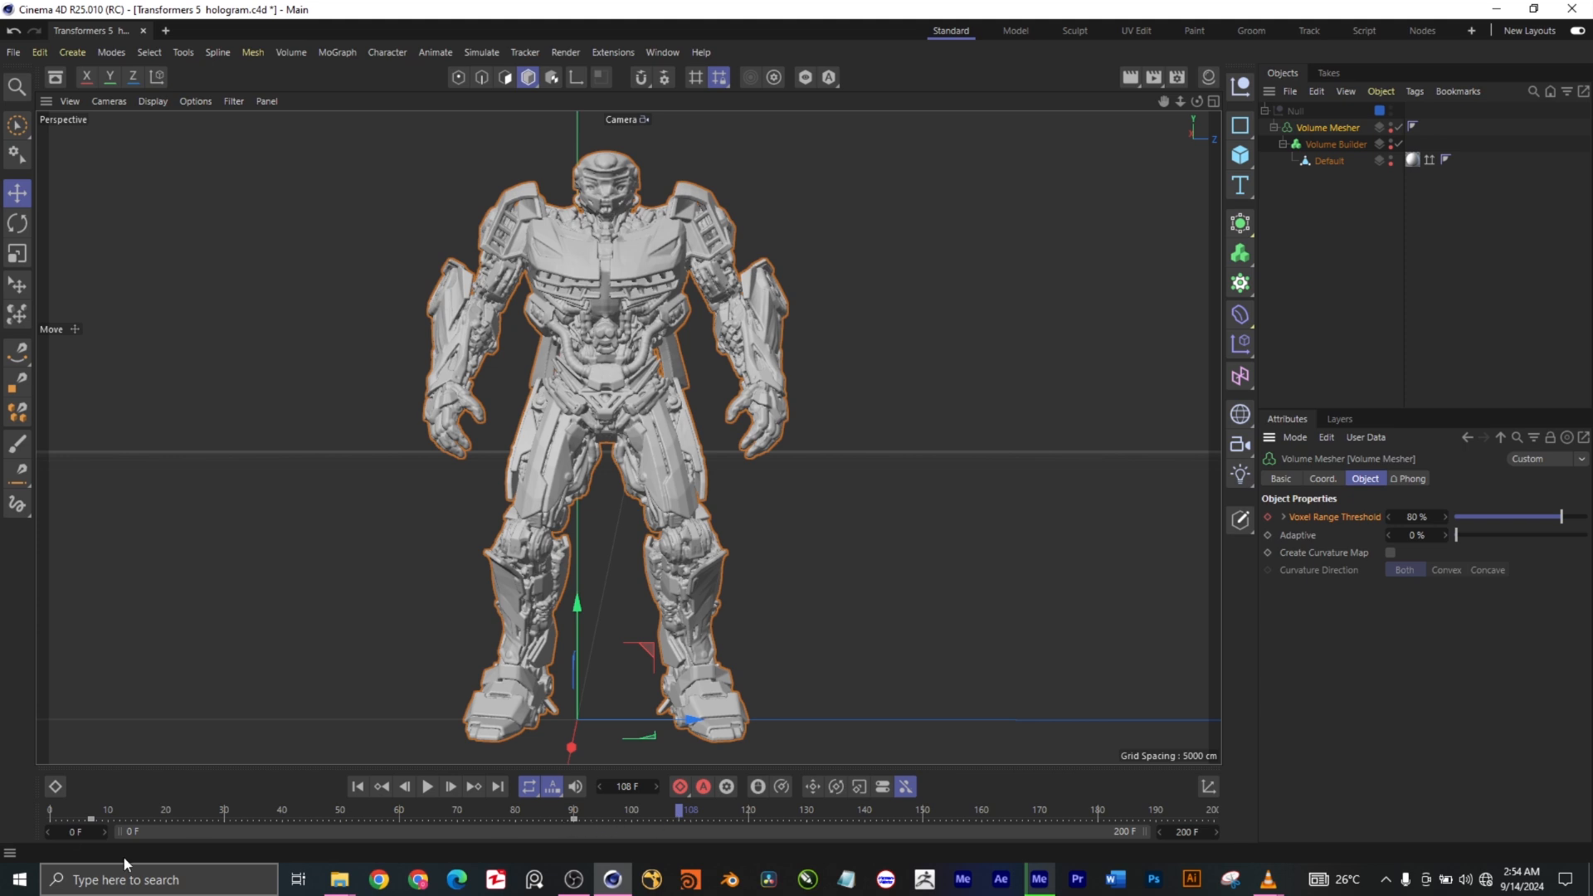
left_click(111, 812)
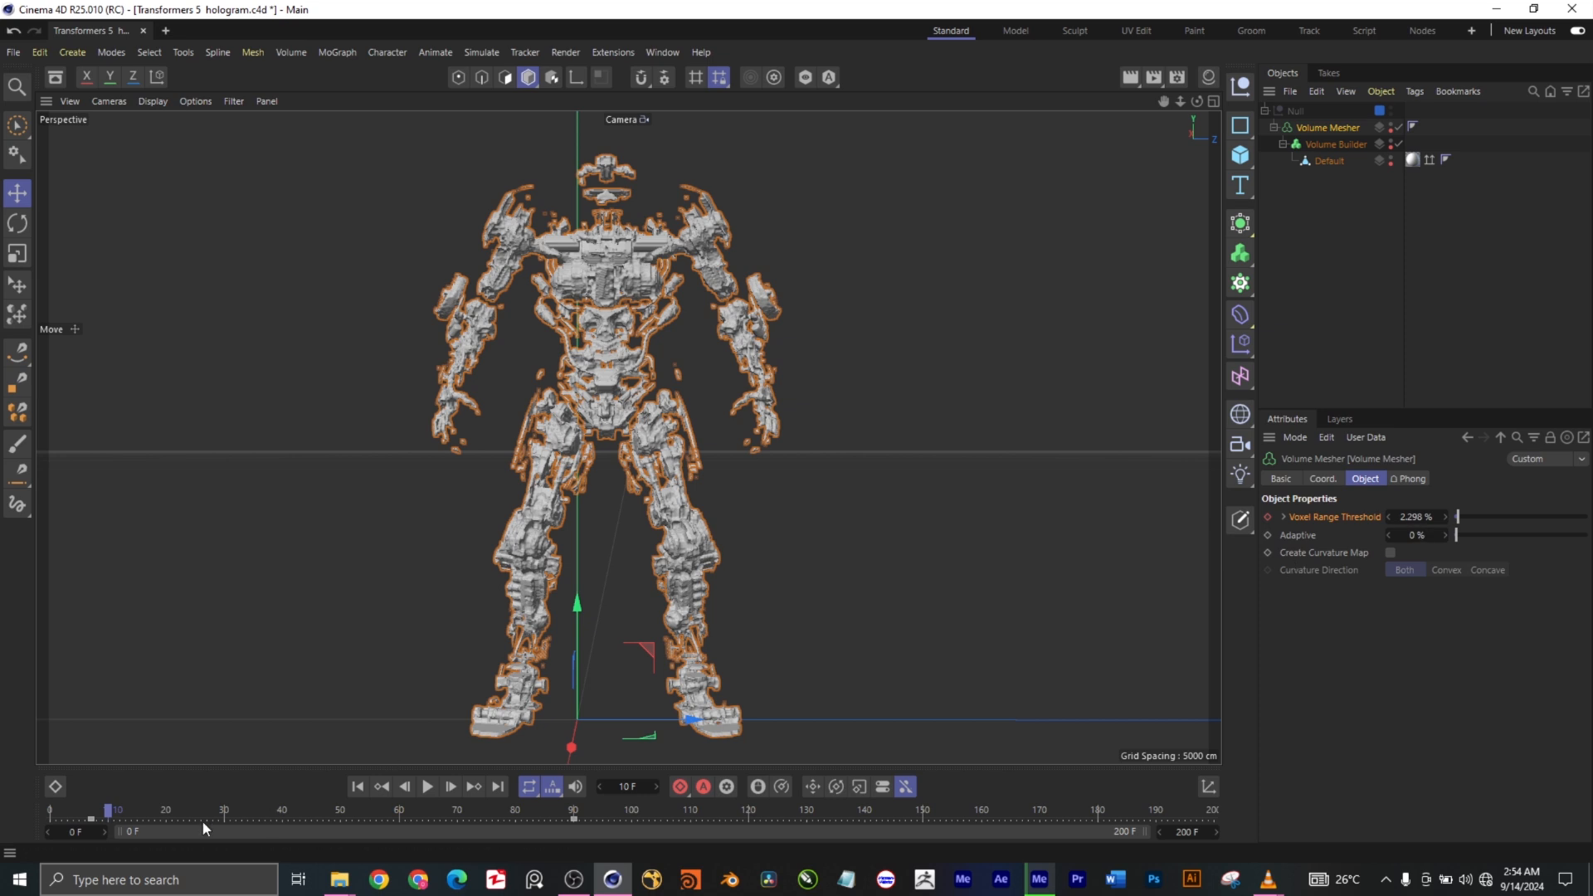
left_click(92, 815)
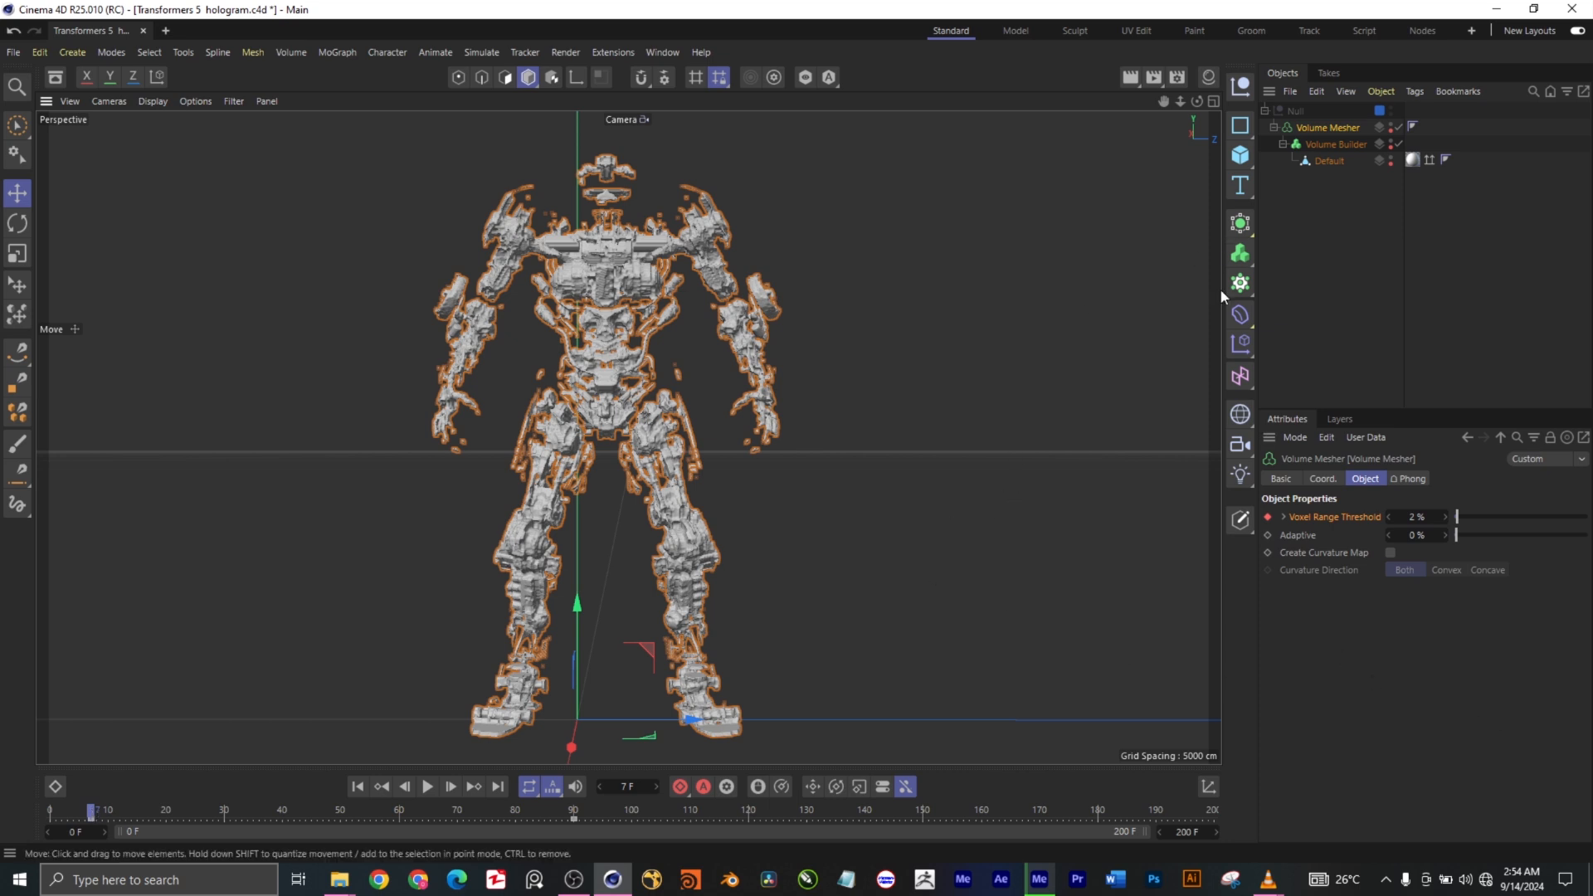
left_click(1112, 251)
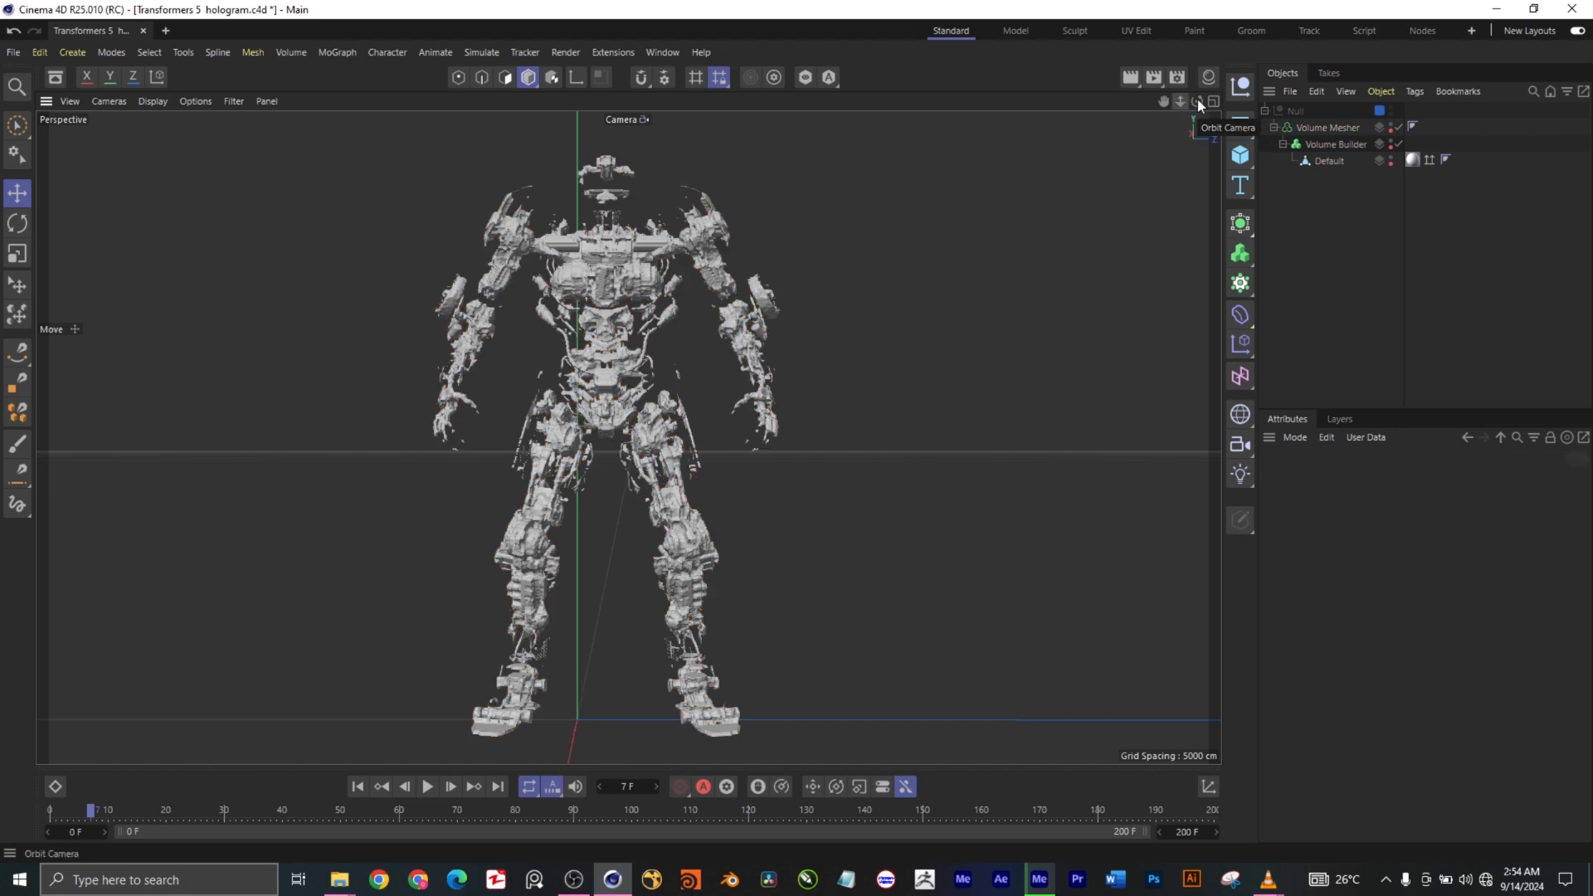
left_click_drag(1198, 102, 1071, 175)
left_click_drag(1198, 101, 1204, 101)
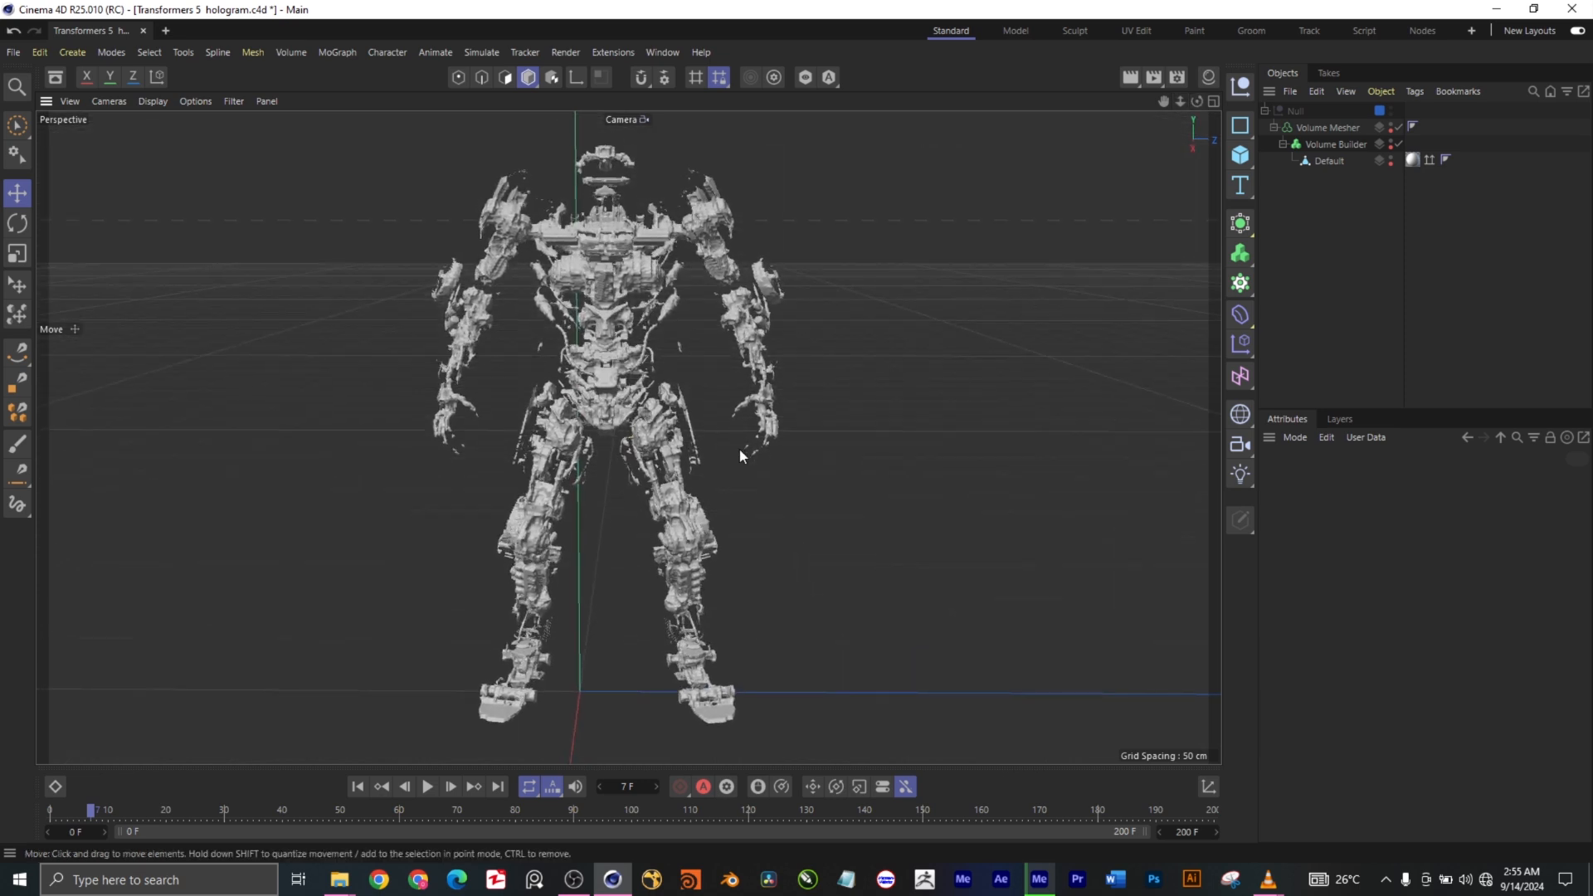
- Check how the Volume Mesher's Voxel Range Threshold animates the robot's assembly at frames 21, 31 and 70
left_click(1342, 125)
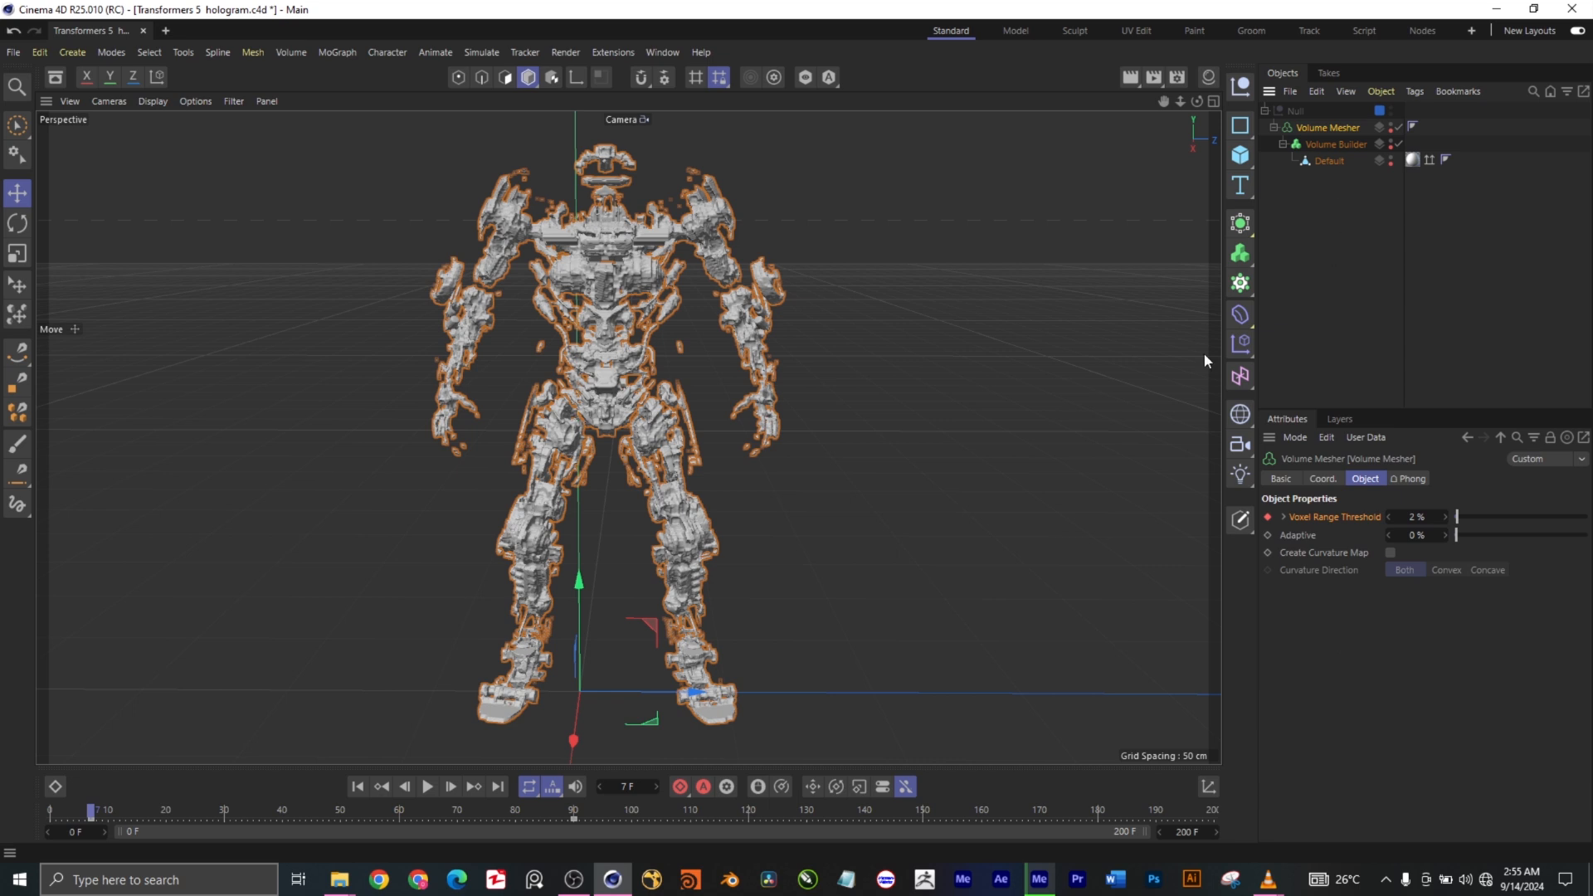
left_click(172, 809)
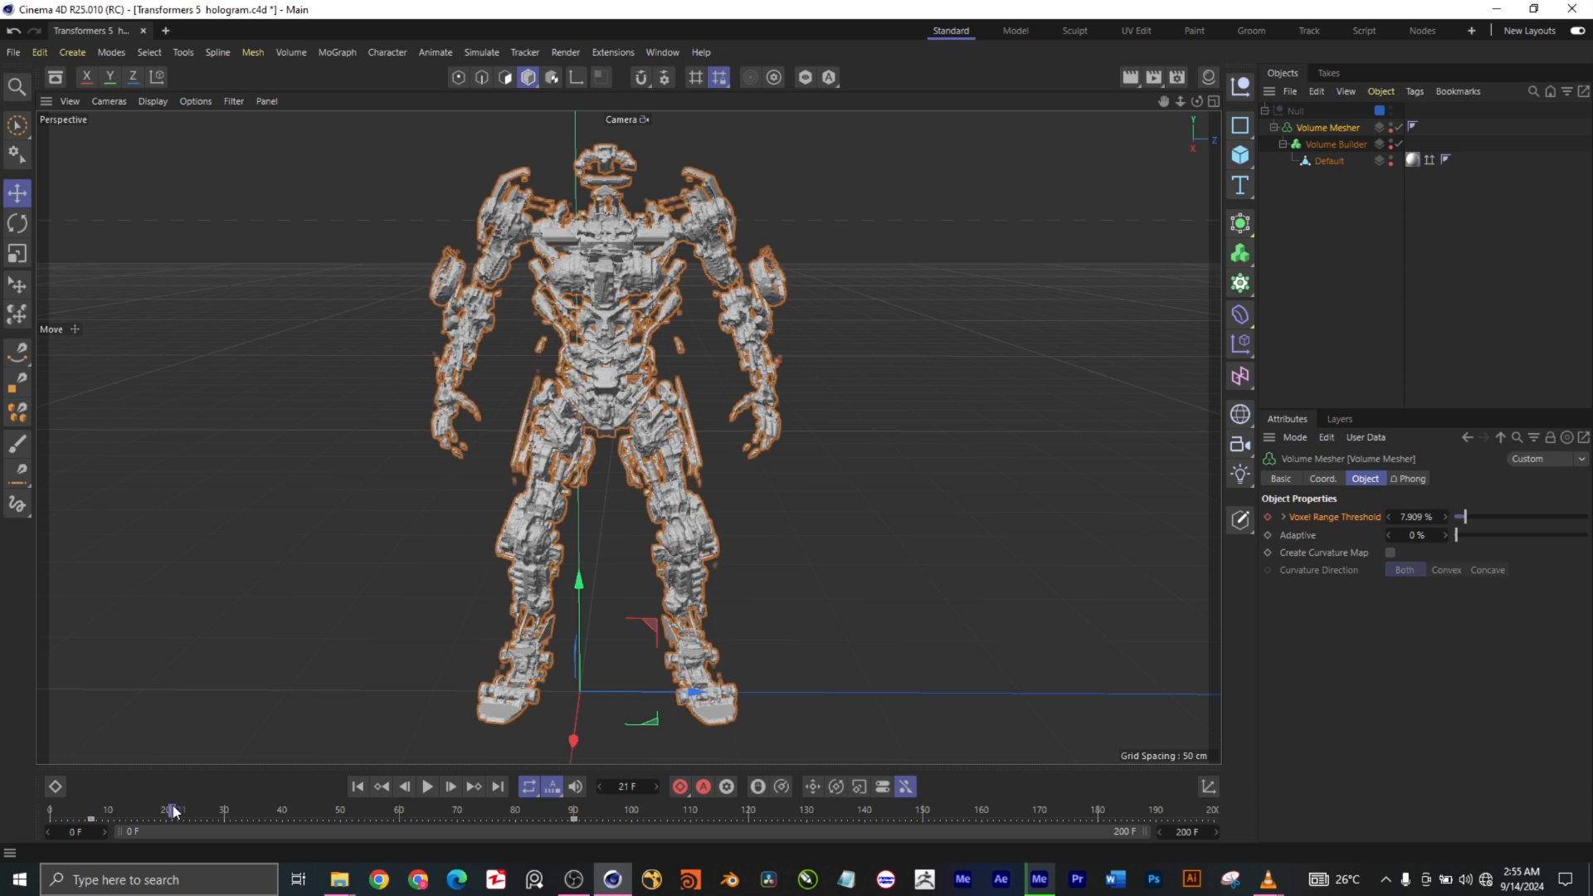
left_click(228, 811)
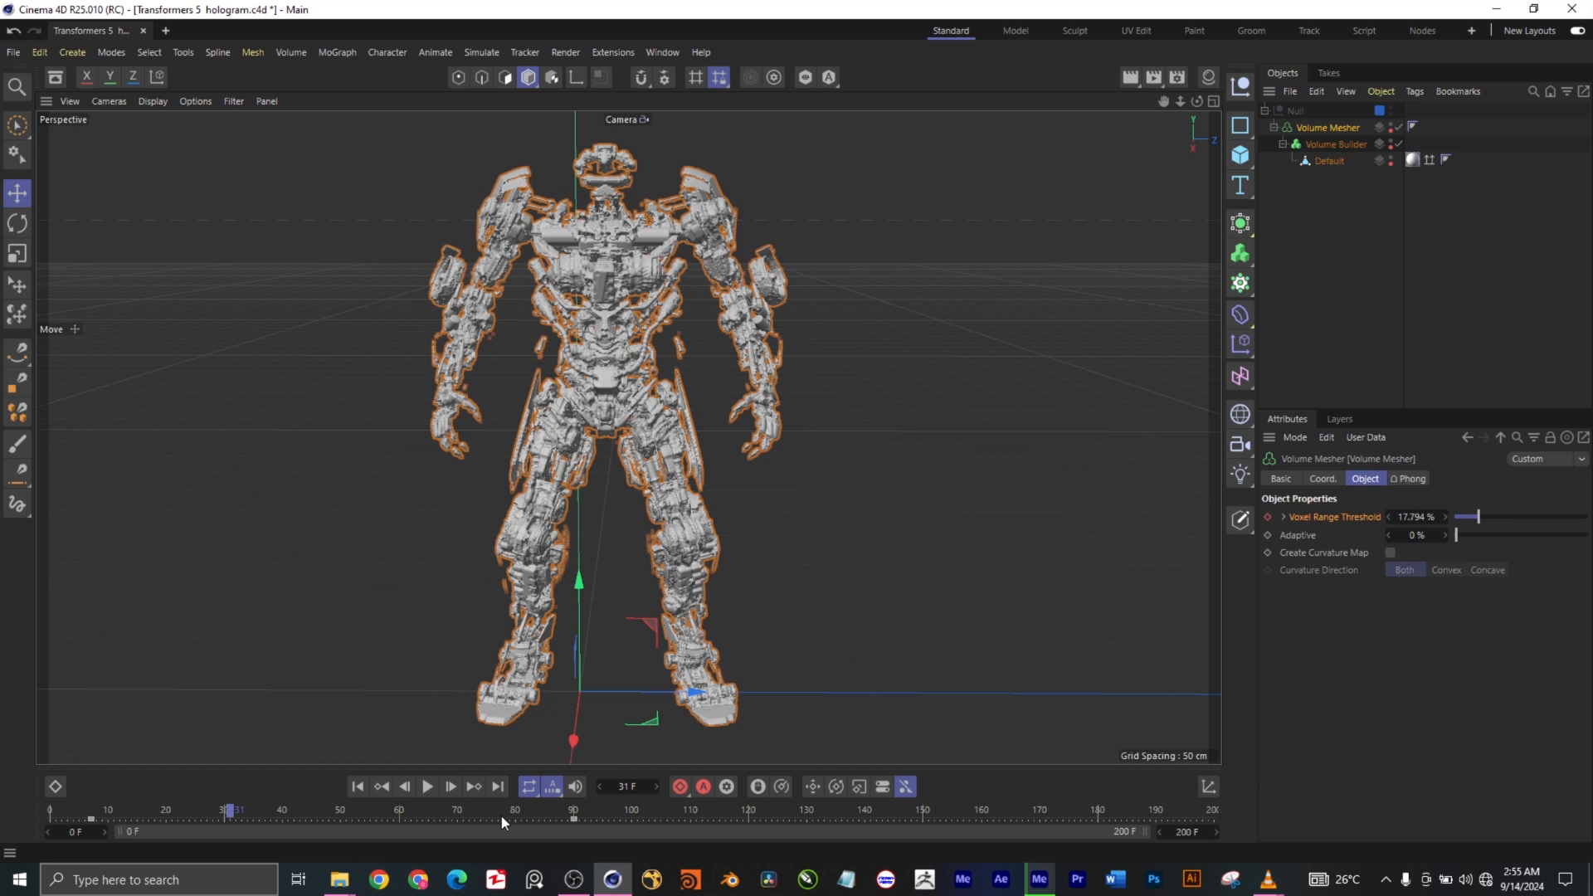
left_click(455, 809)
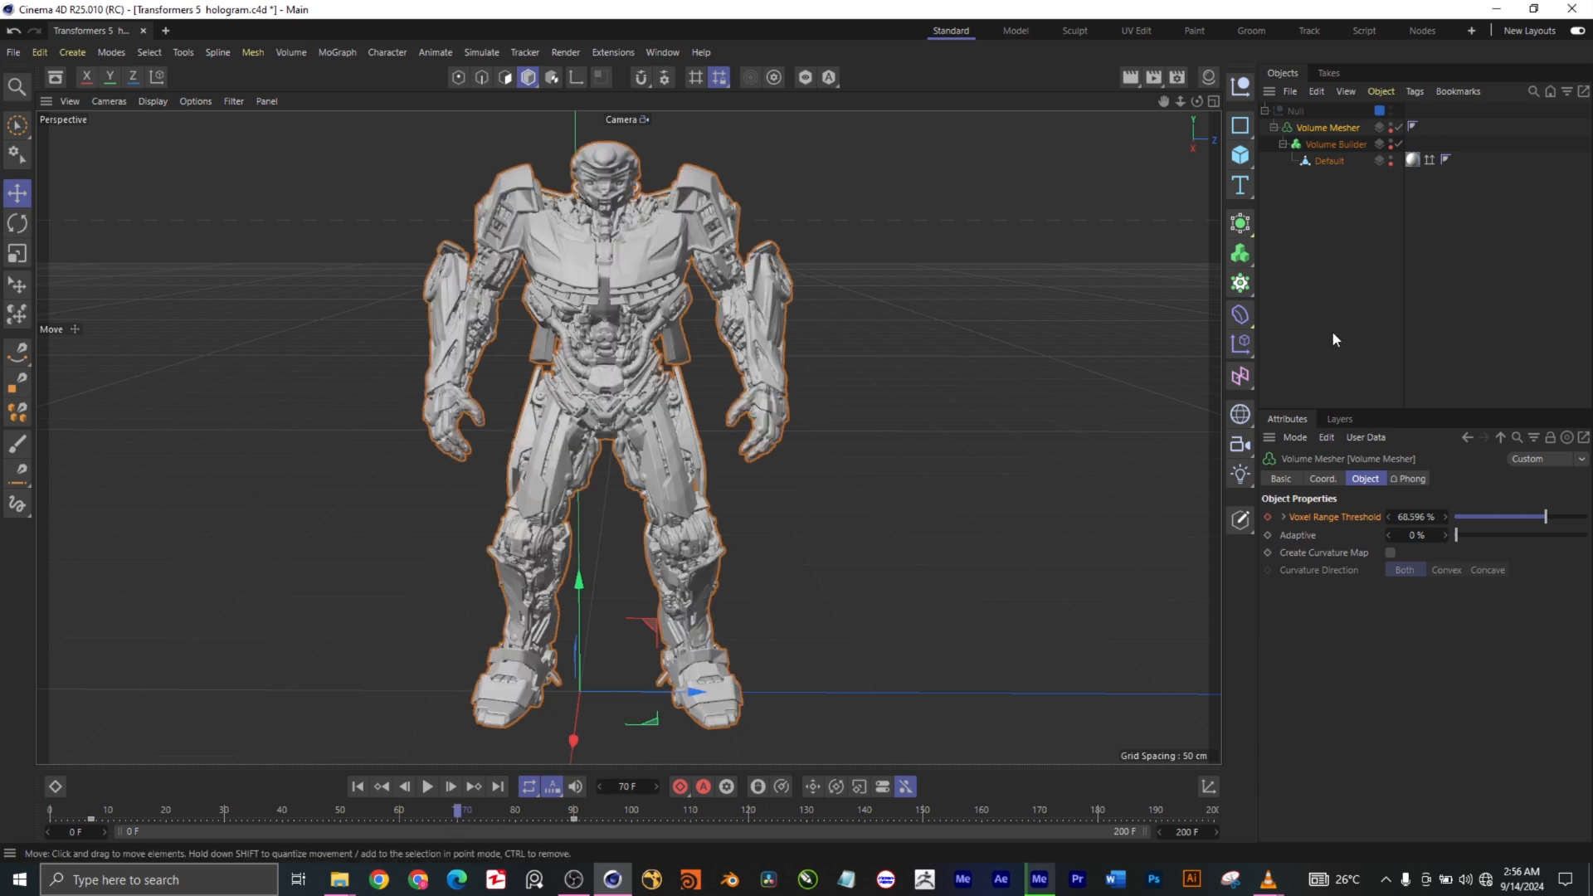
left_click(1338, 264)
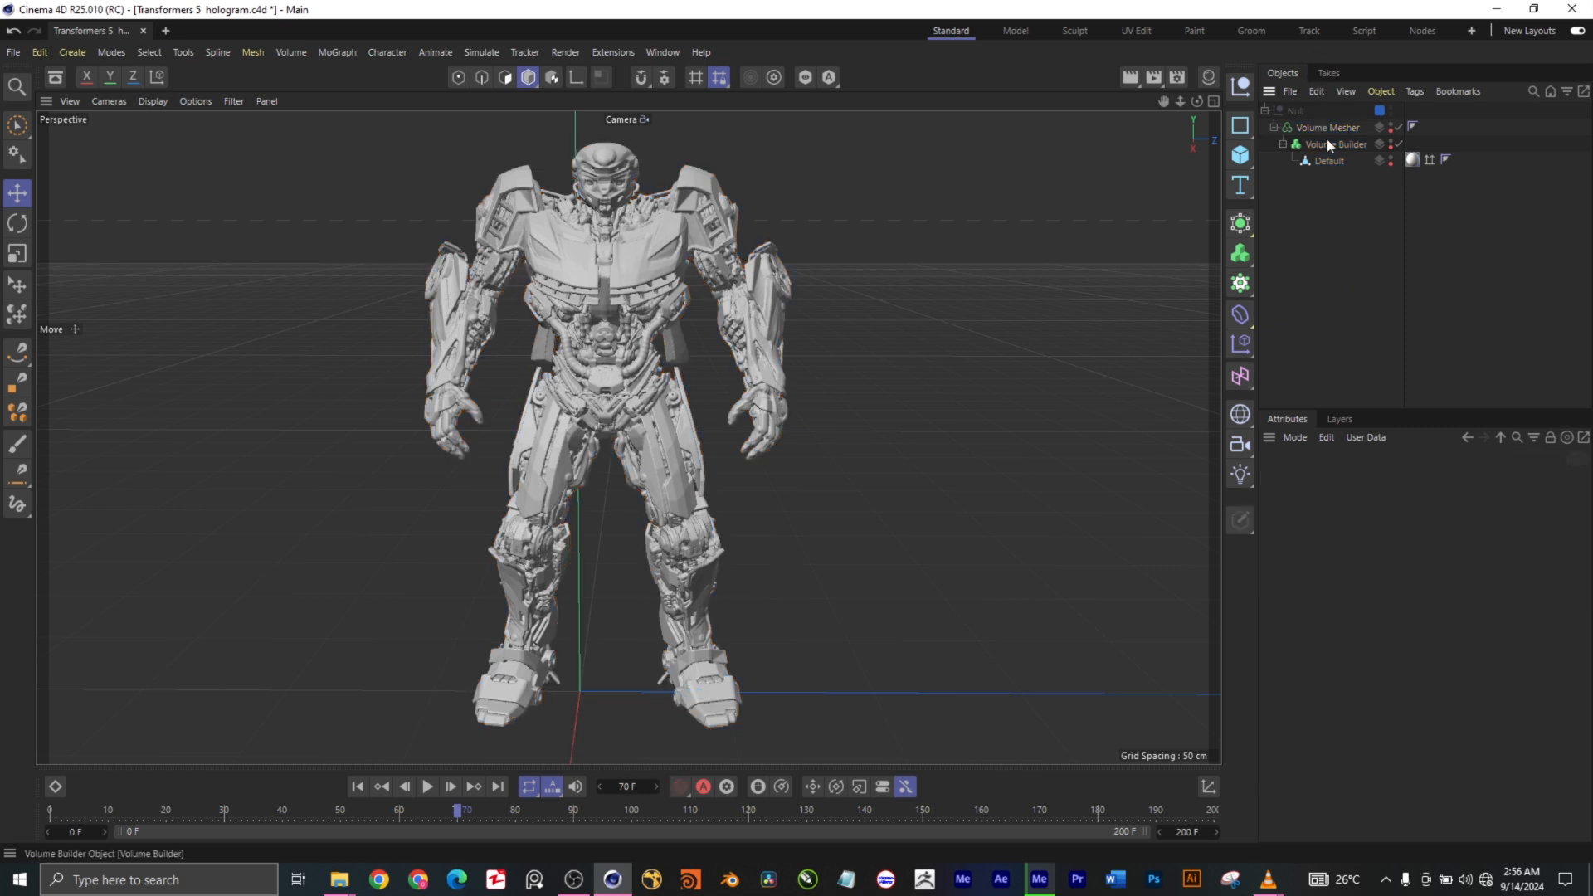